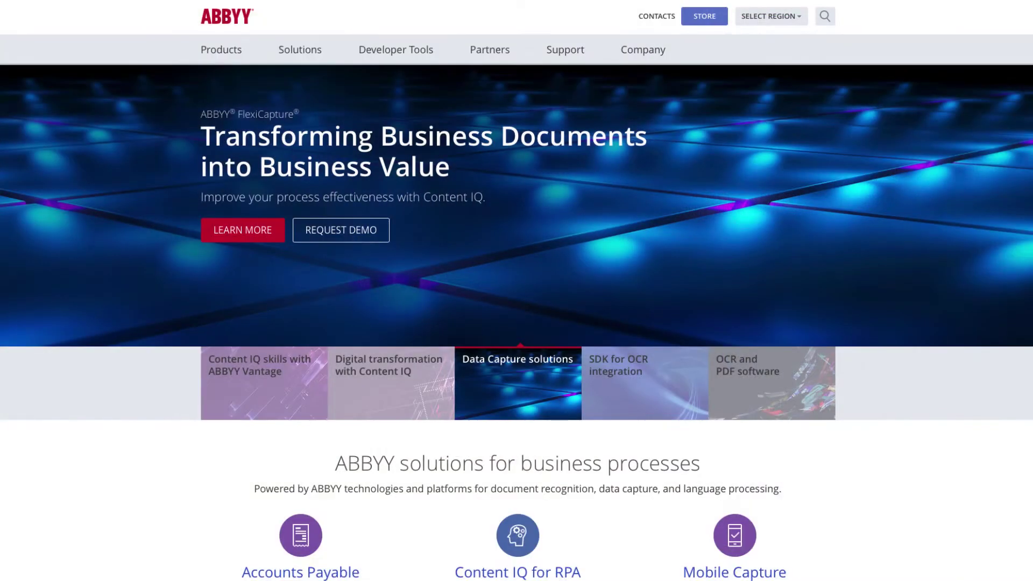
- Scroll down the ABBYY homepage to the industries carousel to find the Legal tile
scroll(516, 290, "down", 3)
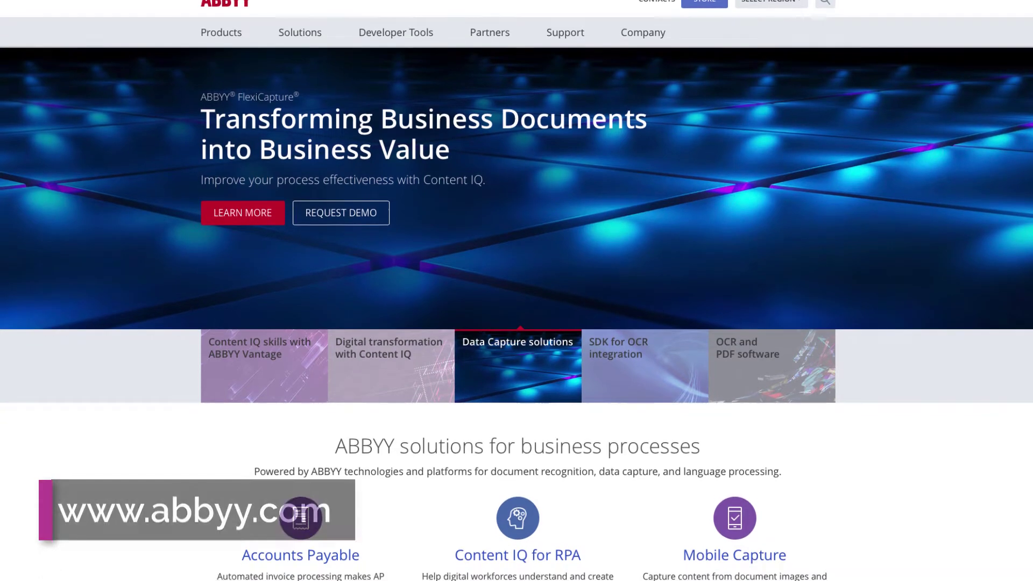
scroll(516, 290, "down", 2)
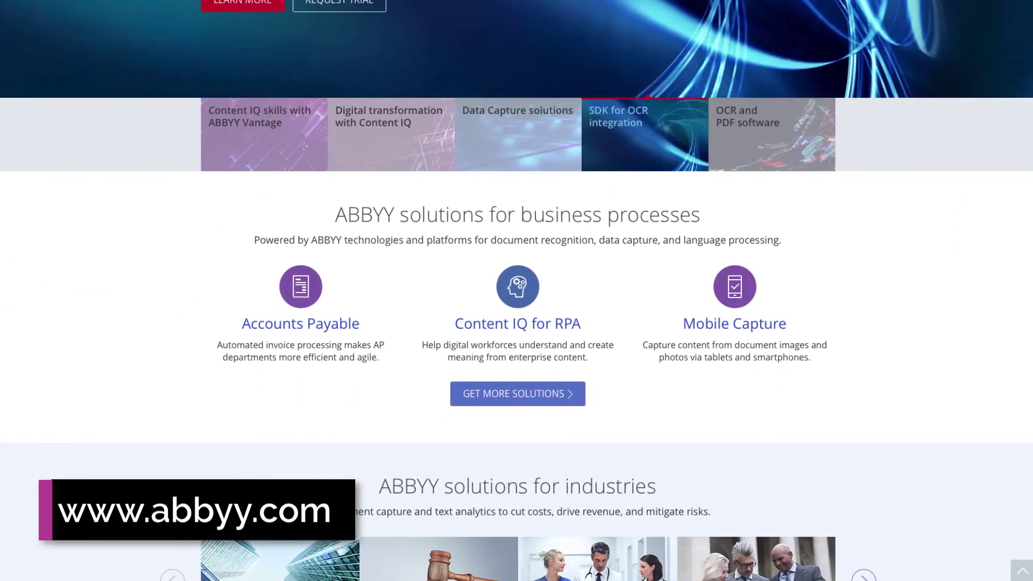
scroll(517, 291, "down", 2)
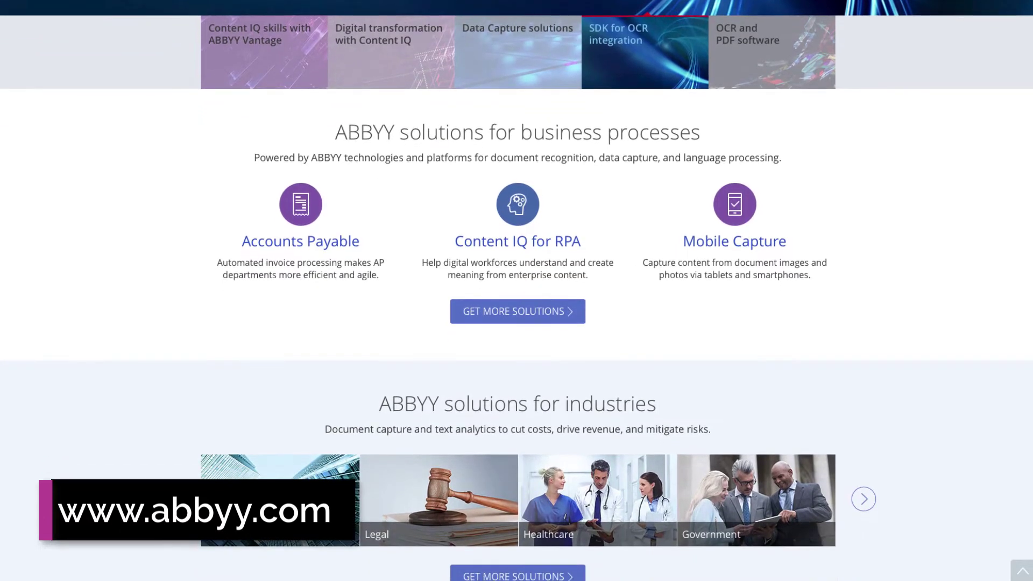
scroll(517, 290, "down", 5)
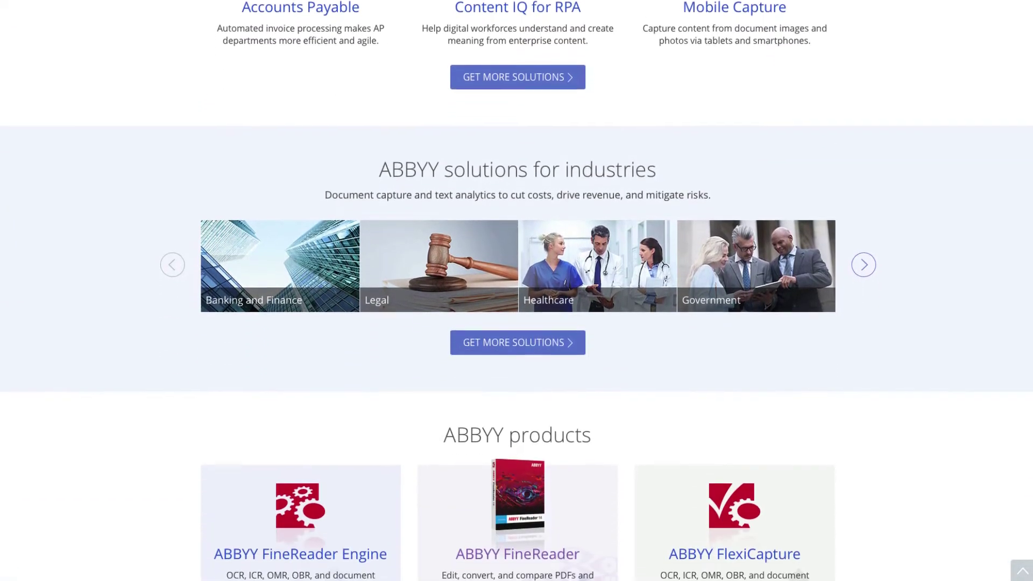
scroll(516, 291, "down", 4)
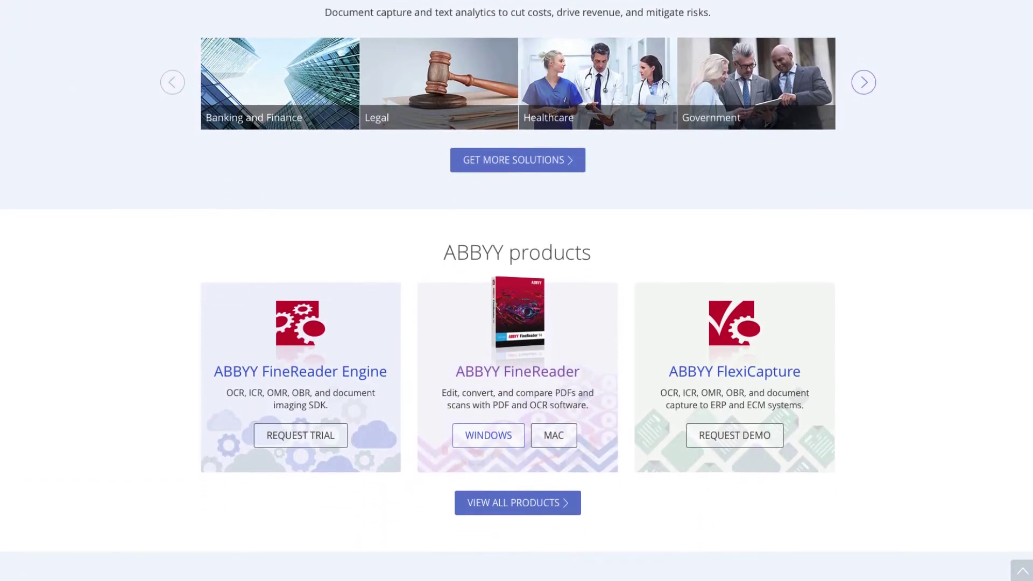
scroll(516, 291, "down", 3)
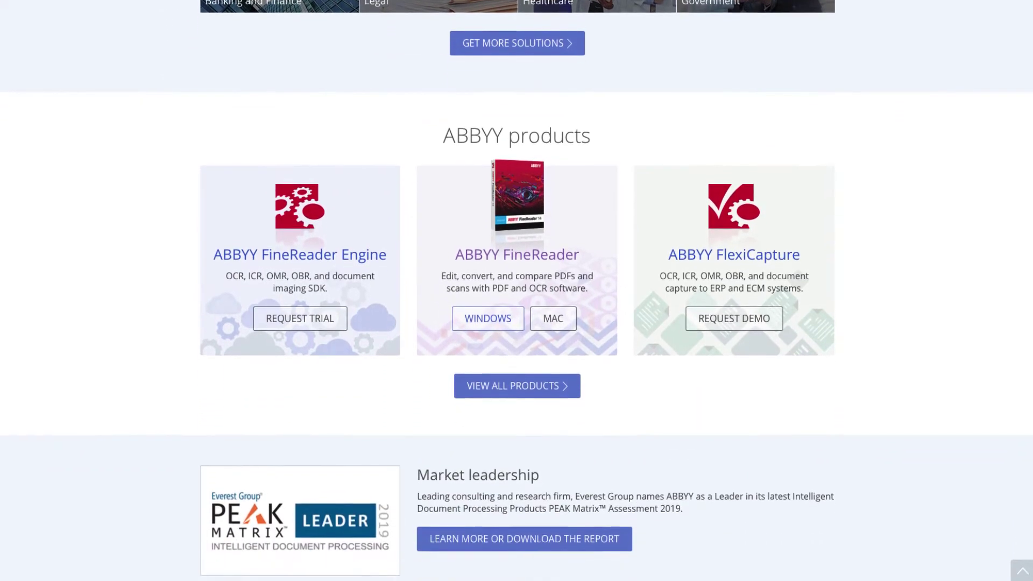
scroll(517, 291, "down", 1)
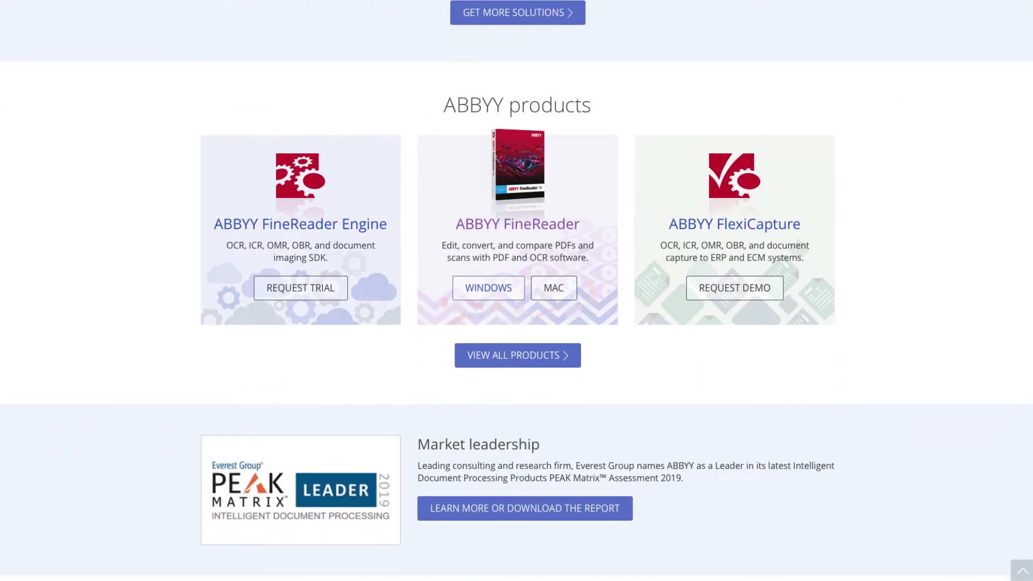
scroll(516, 291, "up", 7)
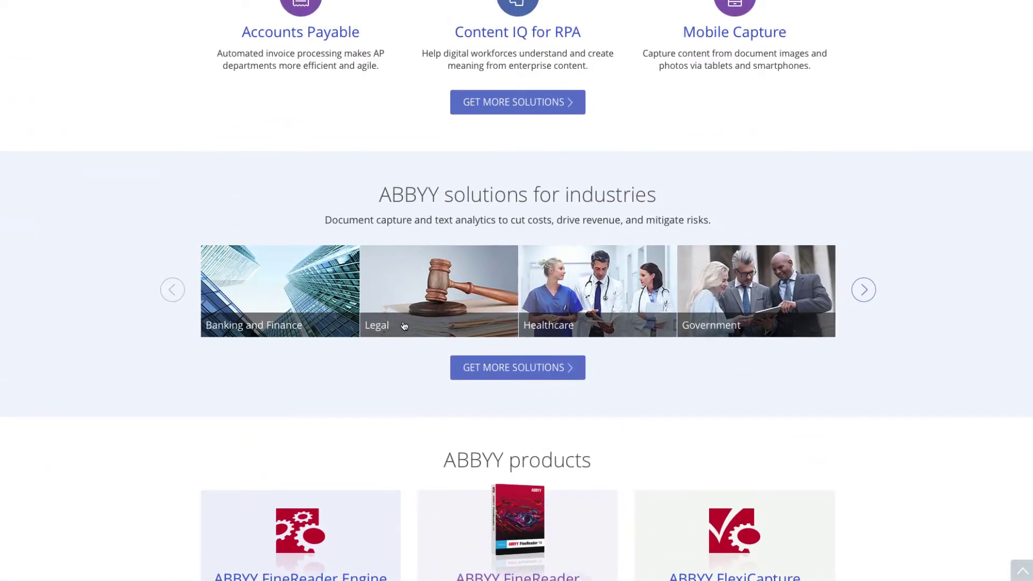
left_click(396, 329)
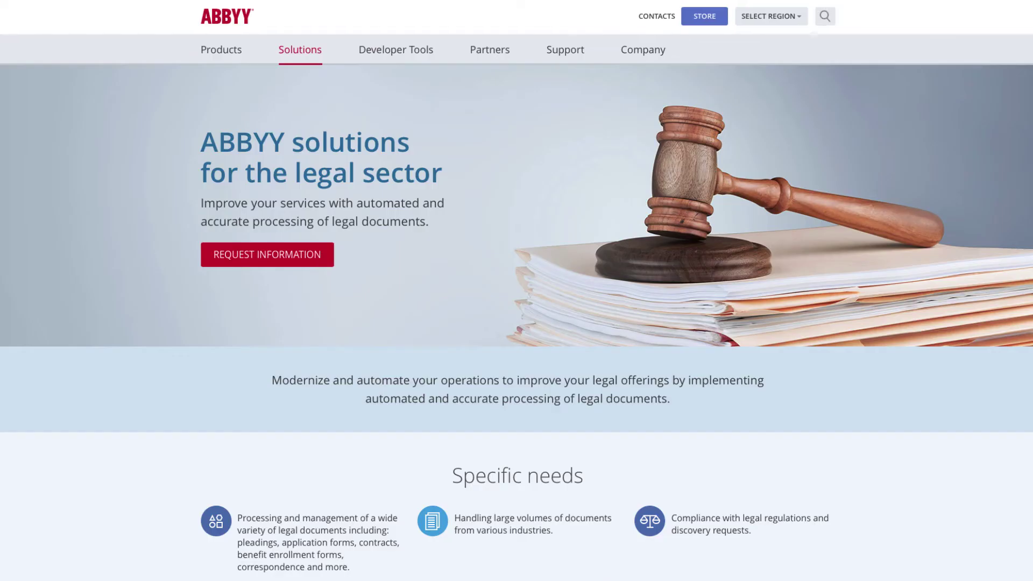
scroll(516, 291, "down", 2)
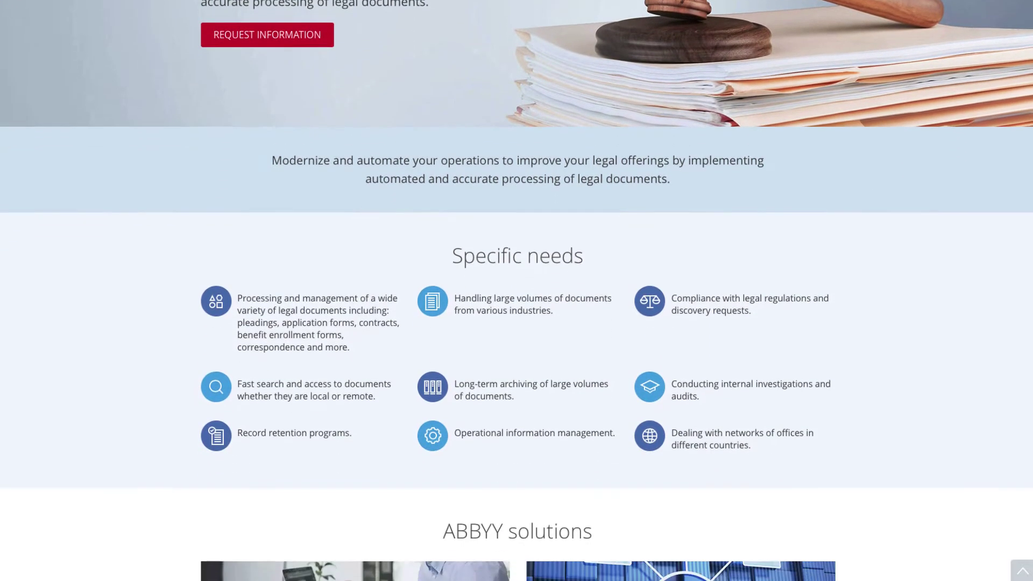
scroll(516, 290, "down", 2)
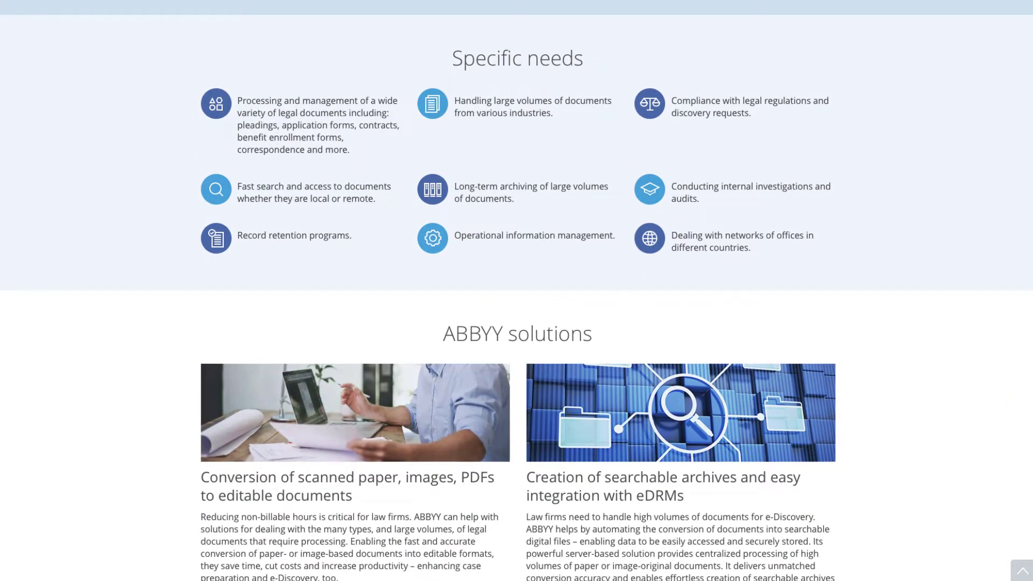
scroll(580, 323, "up", 8)
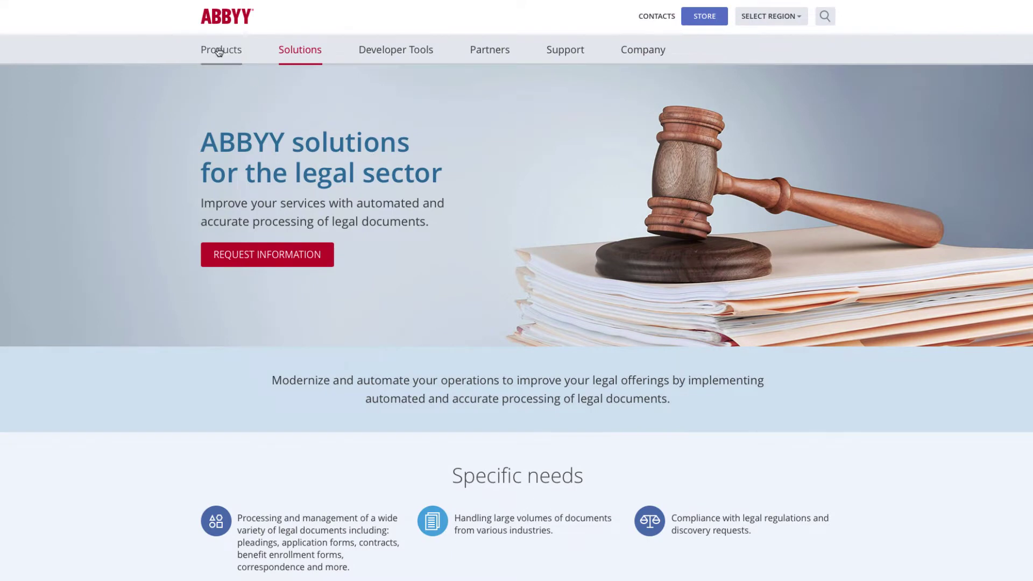
- Go from Products to All products to the ABBYY FineReader 14 product page and scroll it
left_click(219, 52)
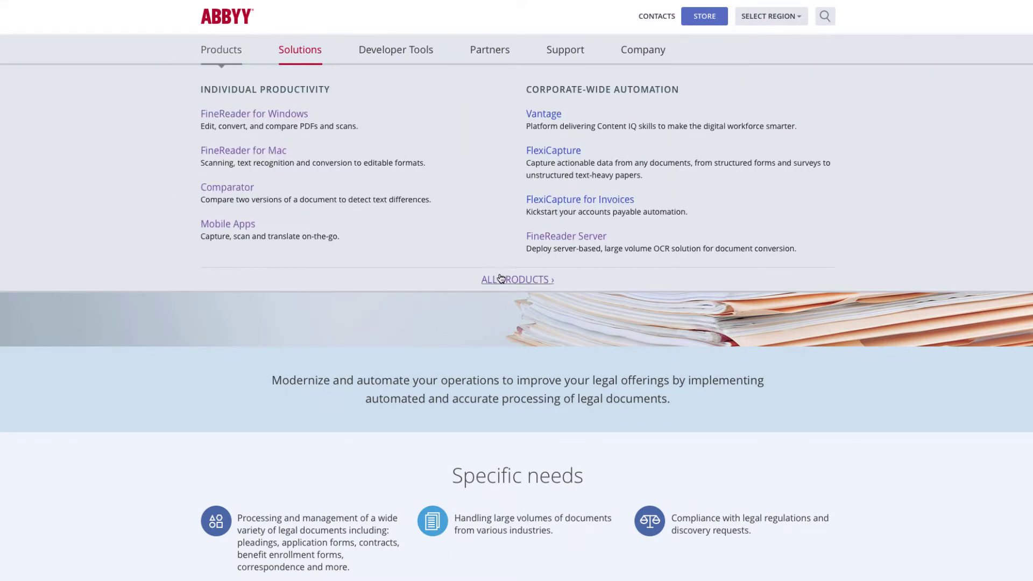
left_click(500, 279)
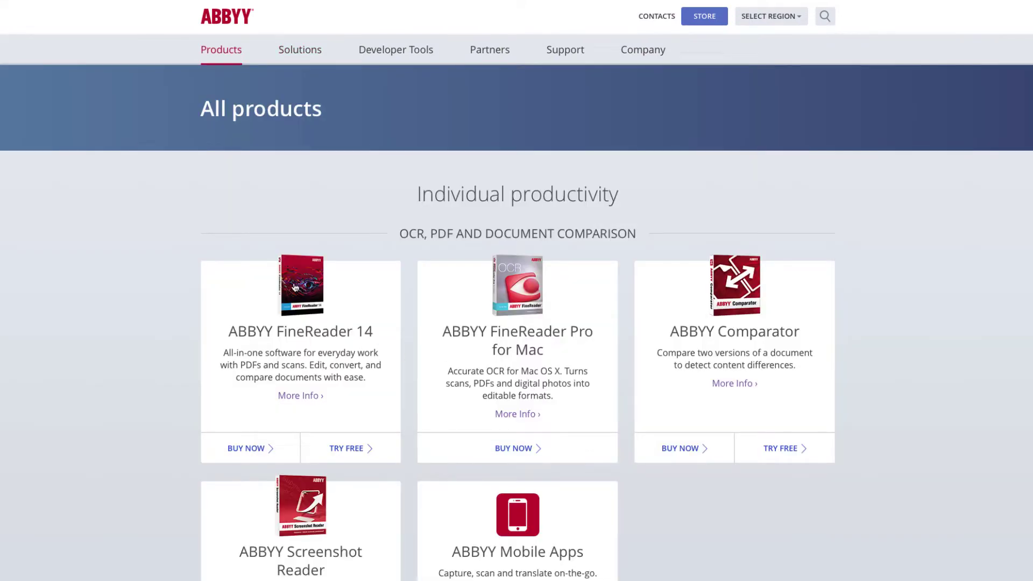
left_click(294, 286)
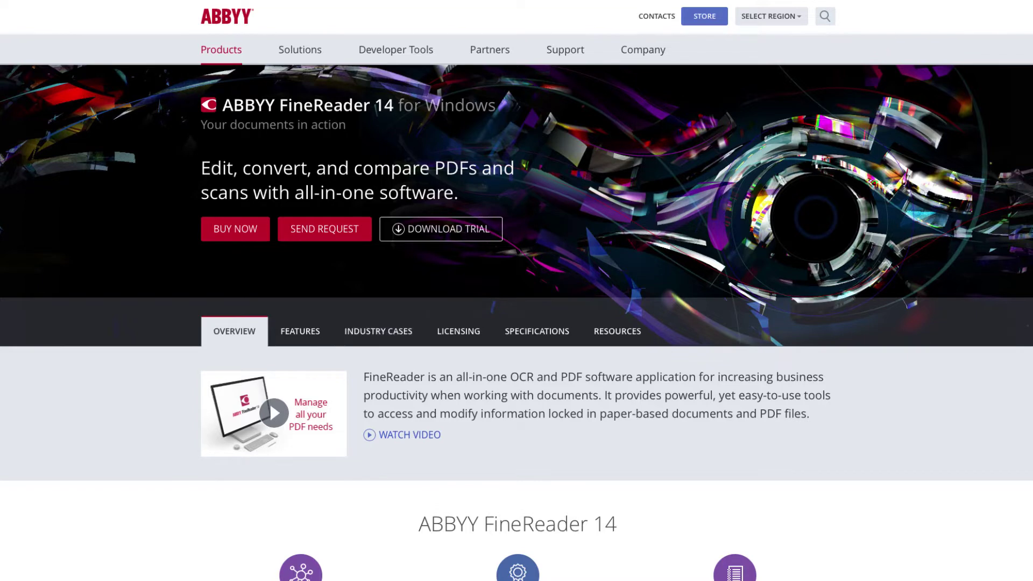
scroll(517, 291, "down", 1)
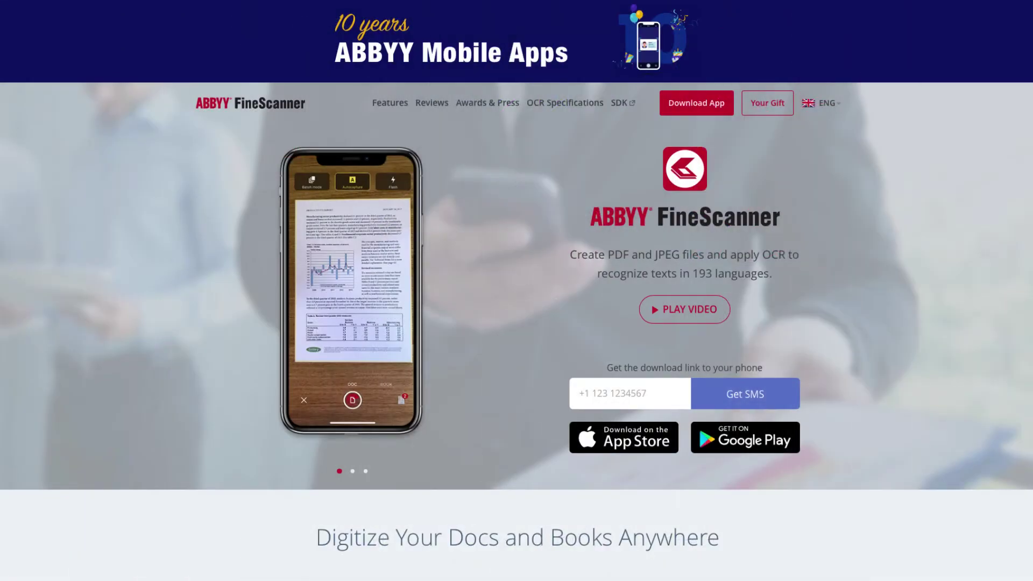
- Scroll through the FineScanner and TextGrabber app pages to review their features
scroll(517, 290, "down", 2)
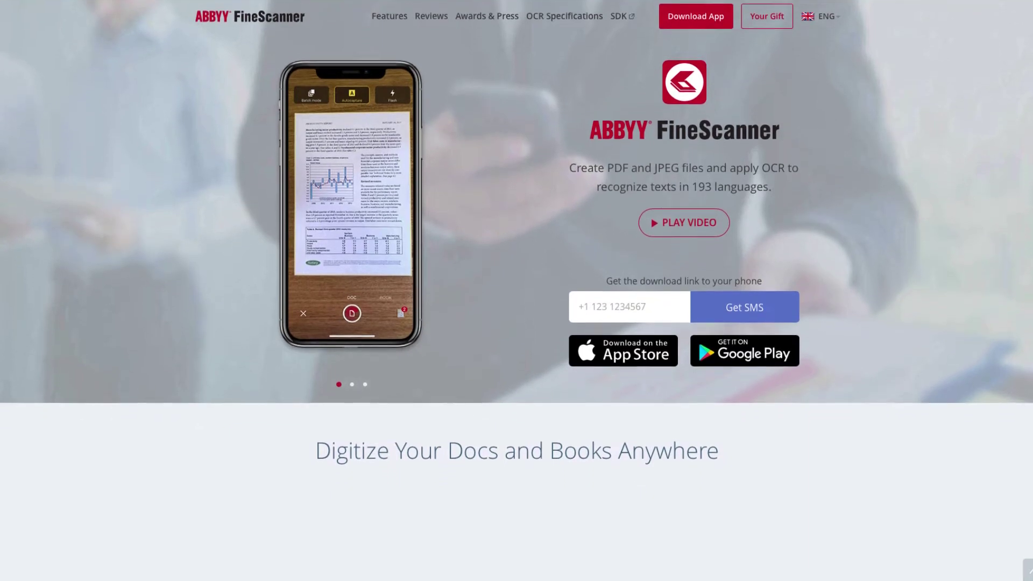
scroll(516, 290, "down", 4)
scroll(516, 291, "up", 3)
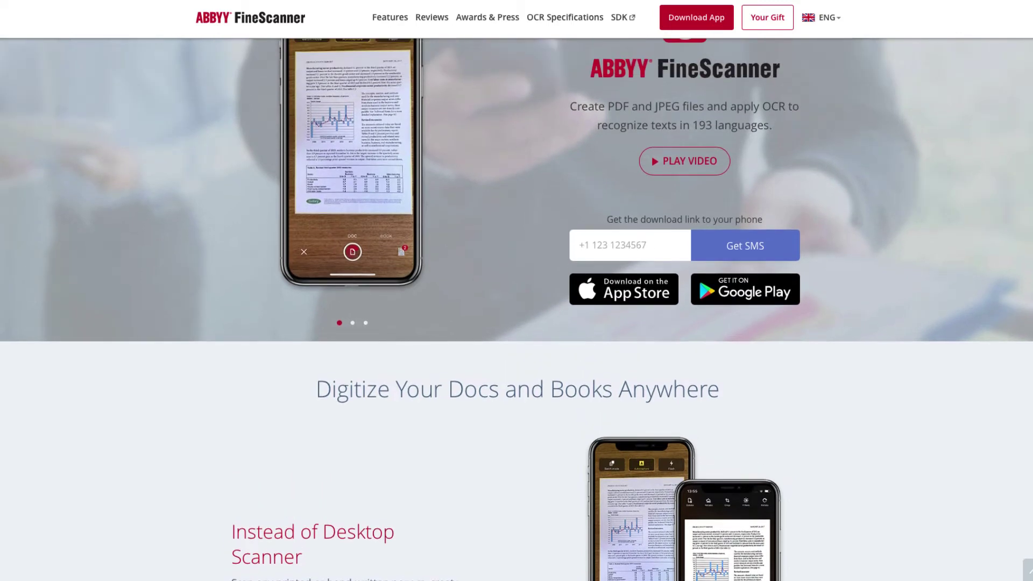
scroll(516, 290, "up", 2)
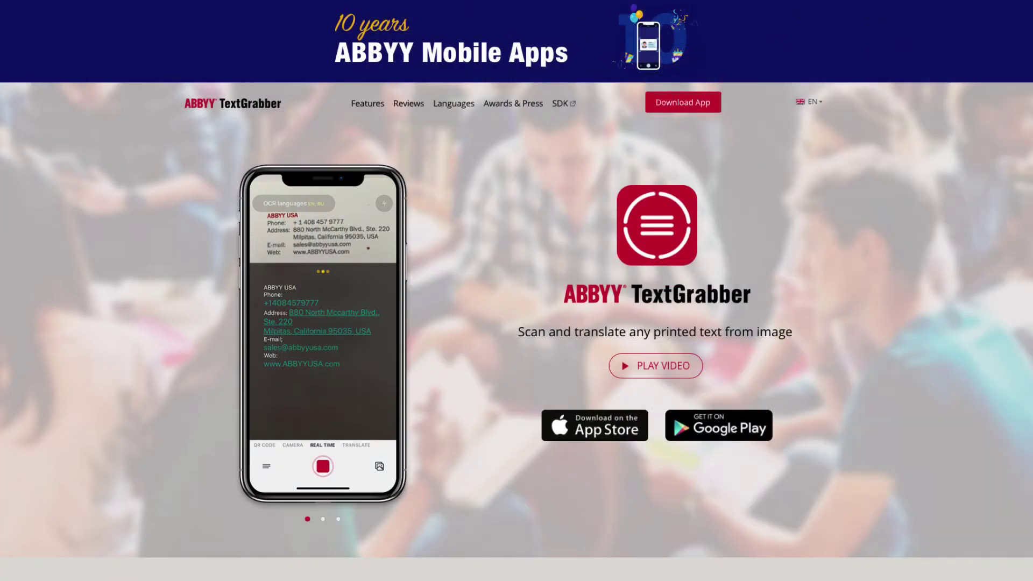
scroll(517, 290, "down", 2)
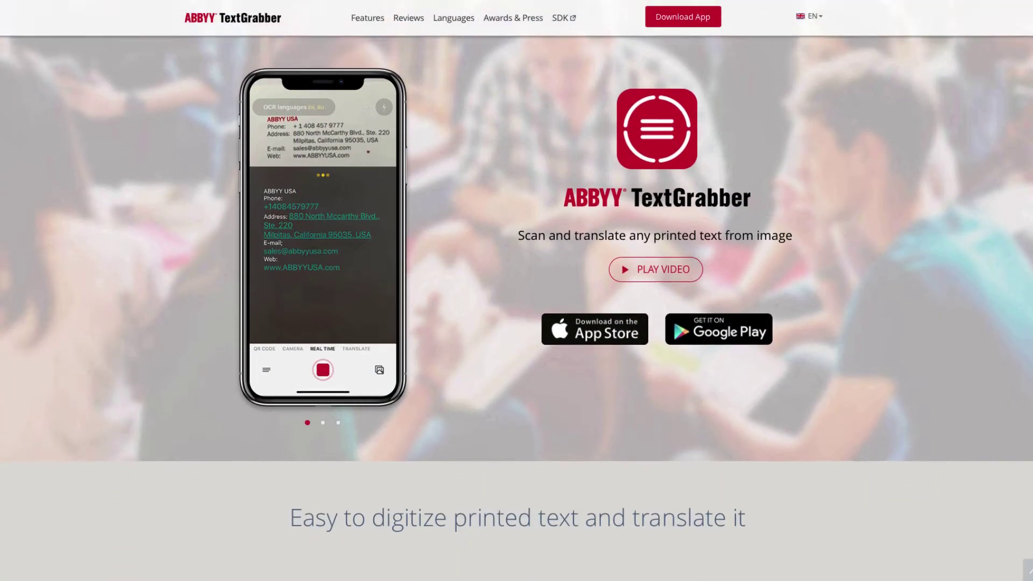
scroll(516, 290, "down", 5)
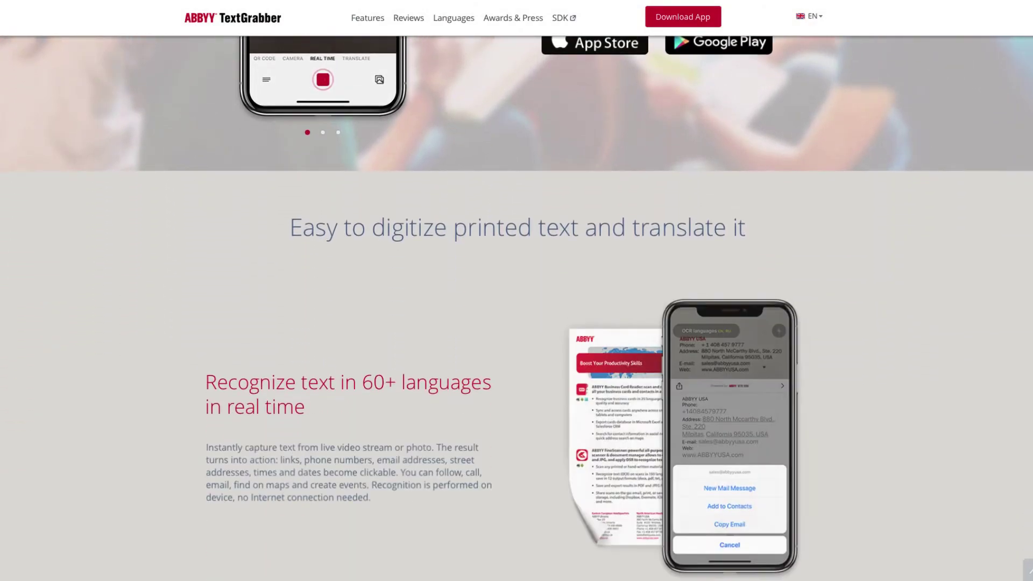
scroll(516, 291, "up", 5)
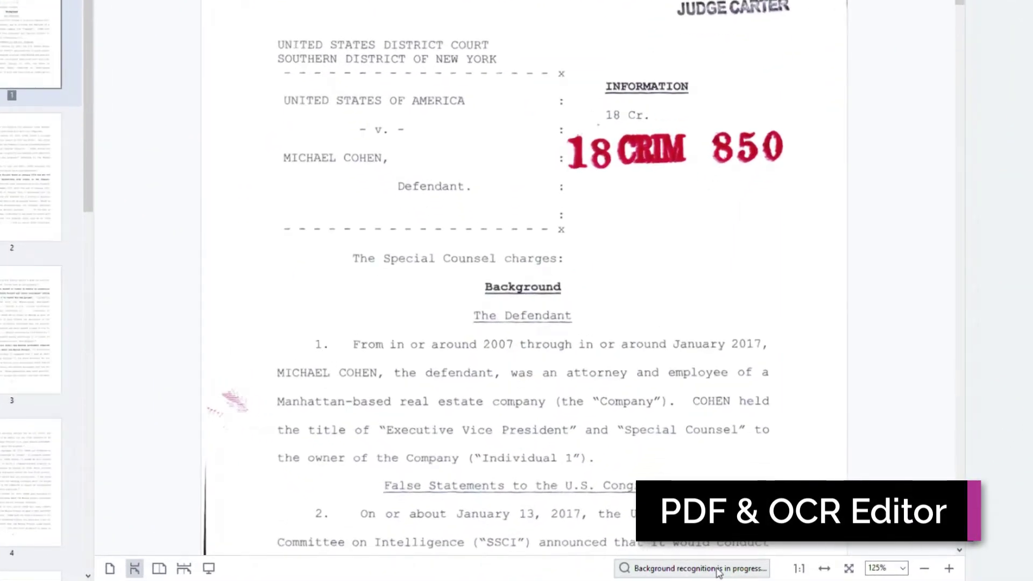
- Keep Enable background recognition checked in the Image Processing options and accept
left_click(694, 569)
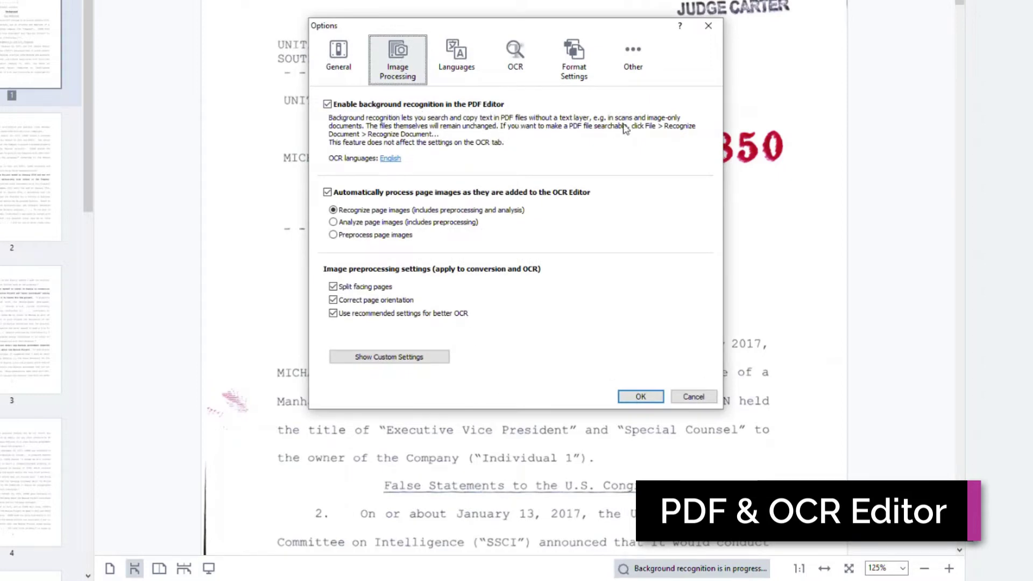
left_click(635, 396)
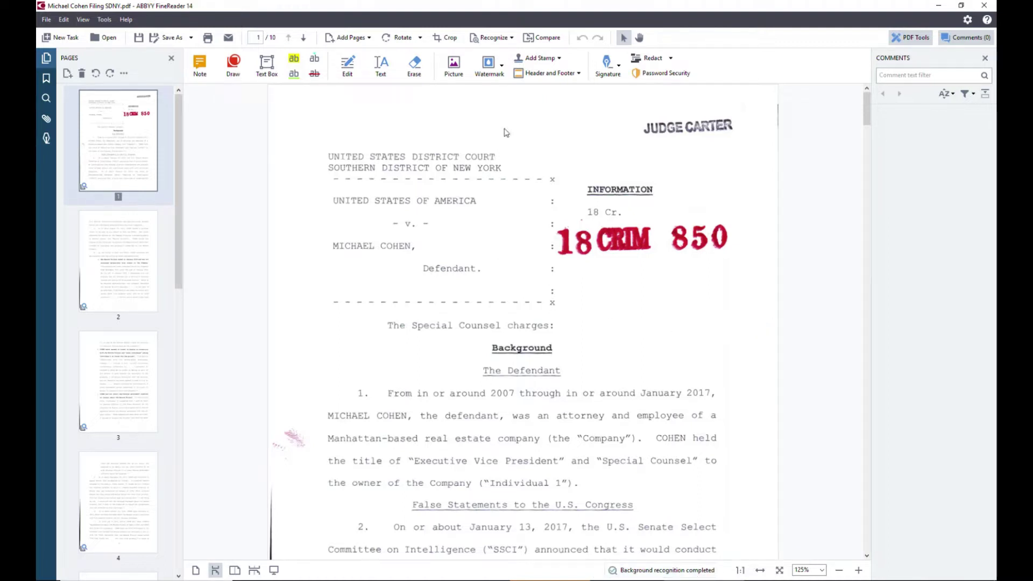
- Recognize the court filing with Recognize and Verify in OCR Editor and start verification
left_click(512, 40)
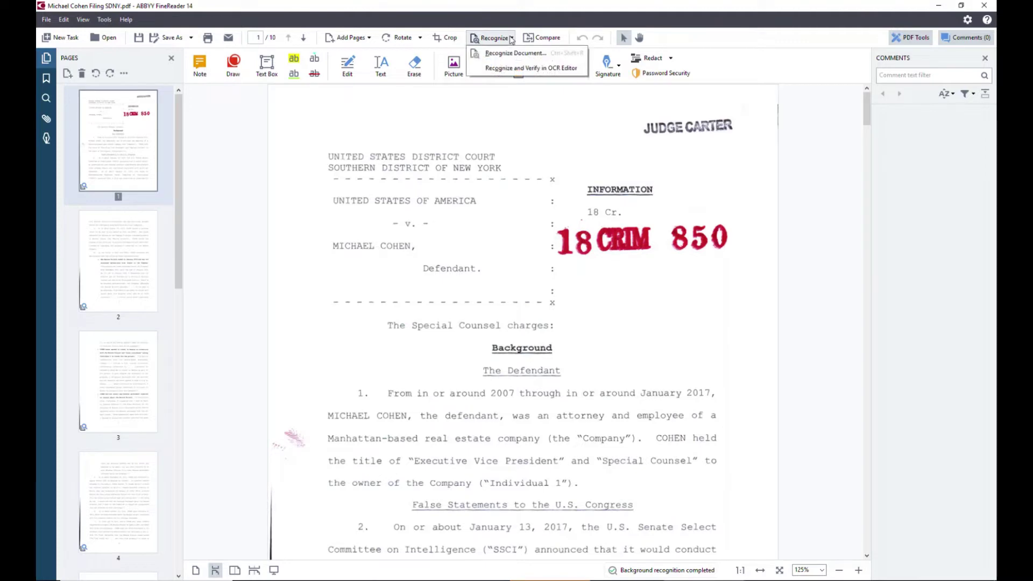
left_click(532, 69)
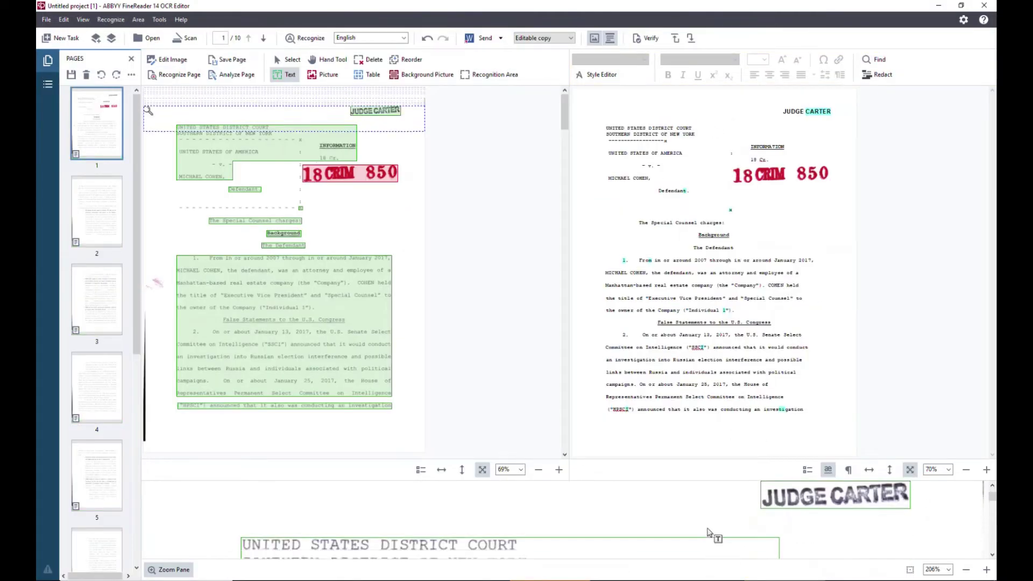
left_click(648, 38)
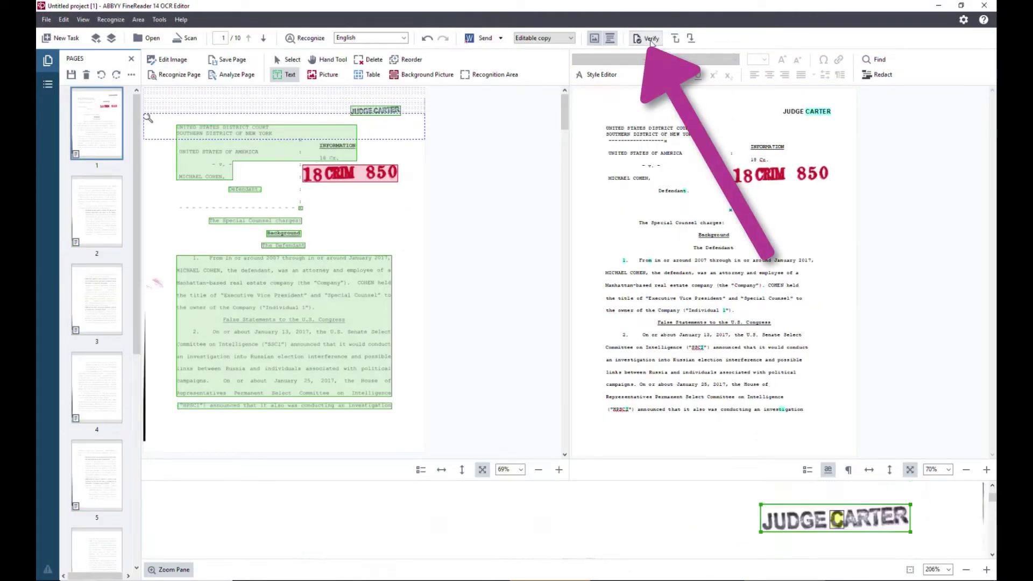
- Skip the flagged low-confidence words, including 1., and delete the doubtful letters of From
left_click(331, 359)
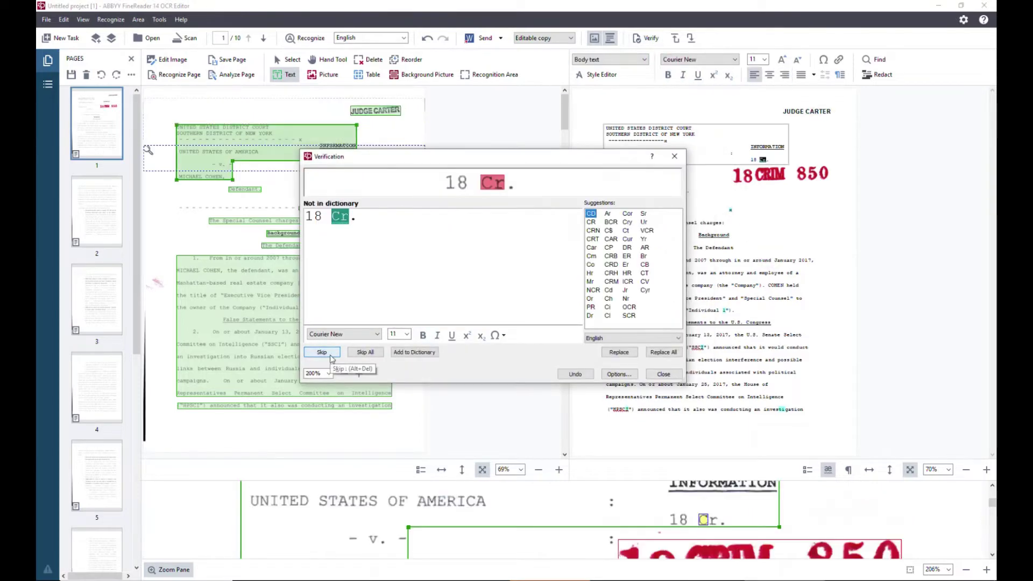
left_click(331, 358)
left_click(331, 359)
left_click(332, 359)
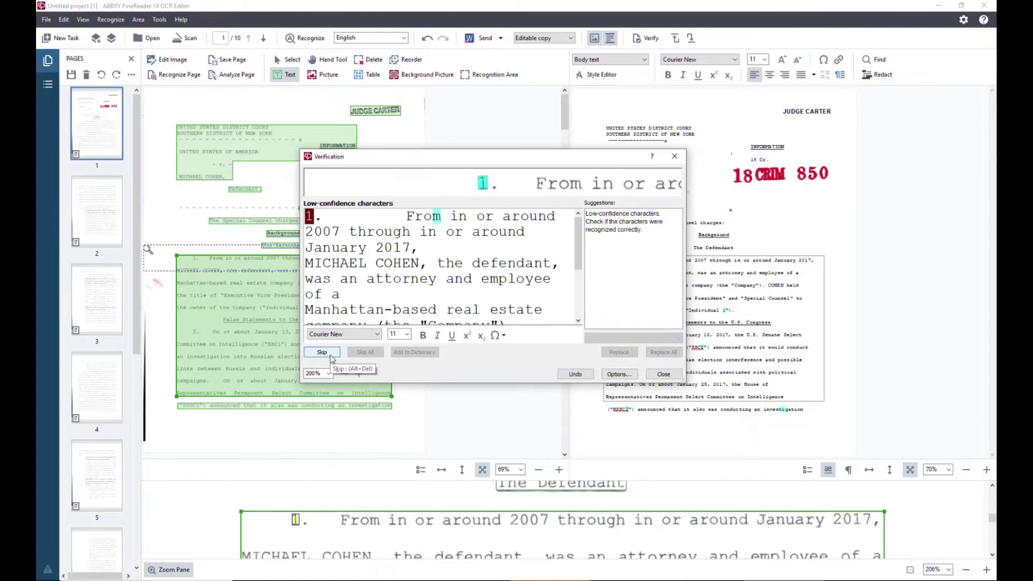
left_click(331, 359)
key("BackSpace")
key("BackSpace")
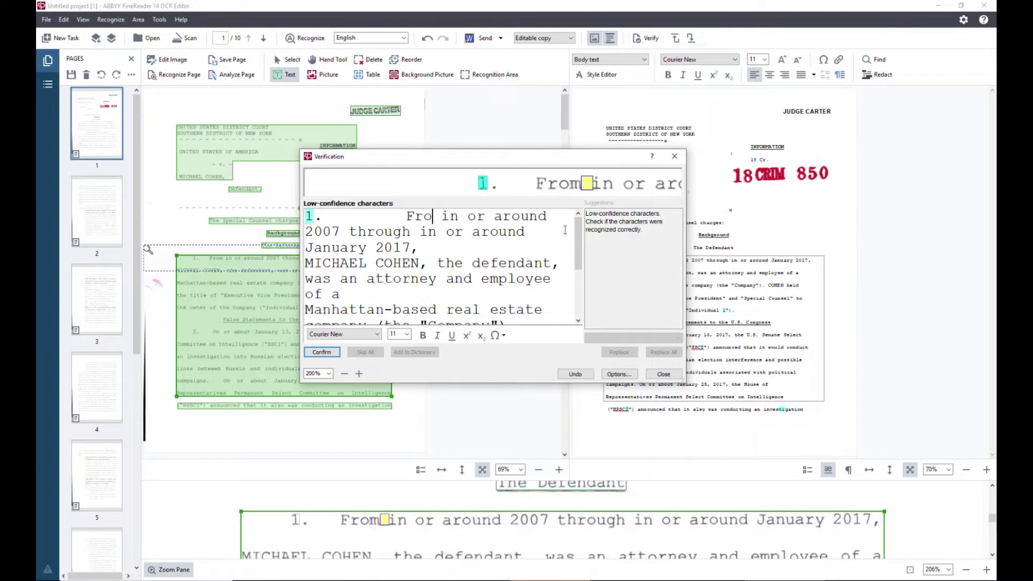
- Retype 'om' to fix From, then make the Background heading red
type("om")
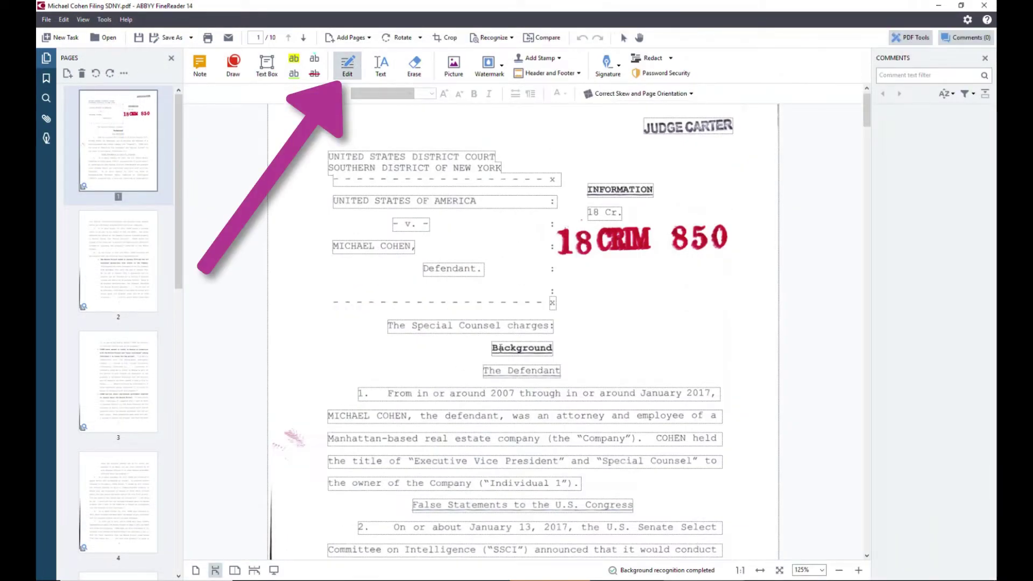
double_click(516, 349)
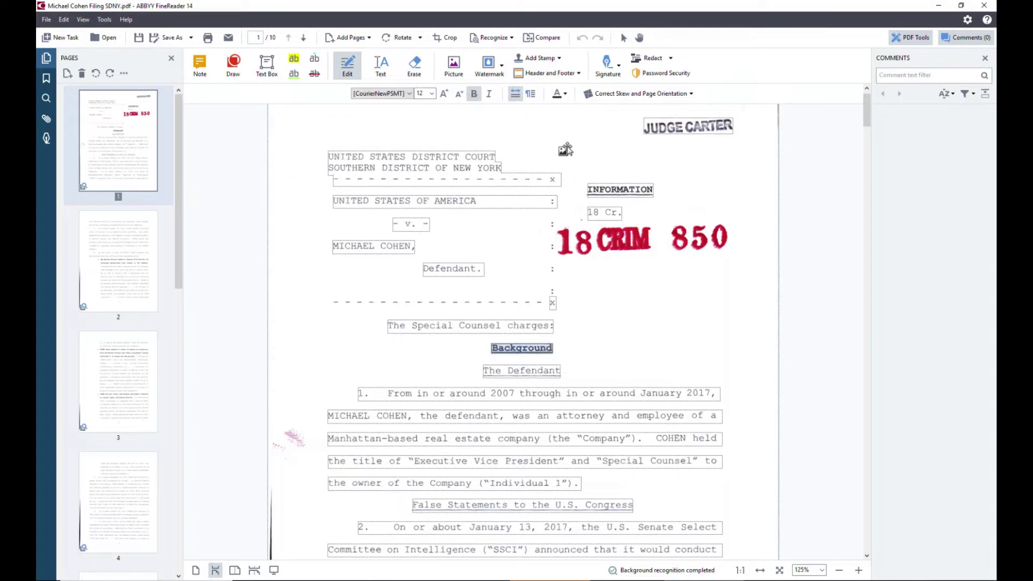
left_click(565, 94)
left_click(559, 112)
- Erase the red 18 CRIM 850 stamp and add an Important note beside Background
left_click(414, 66)
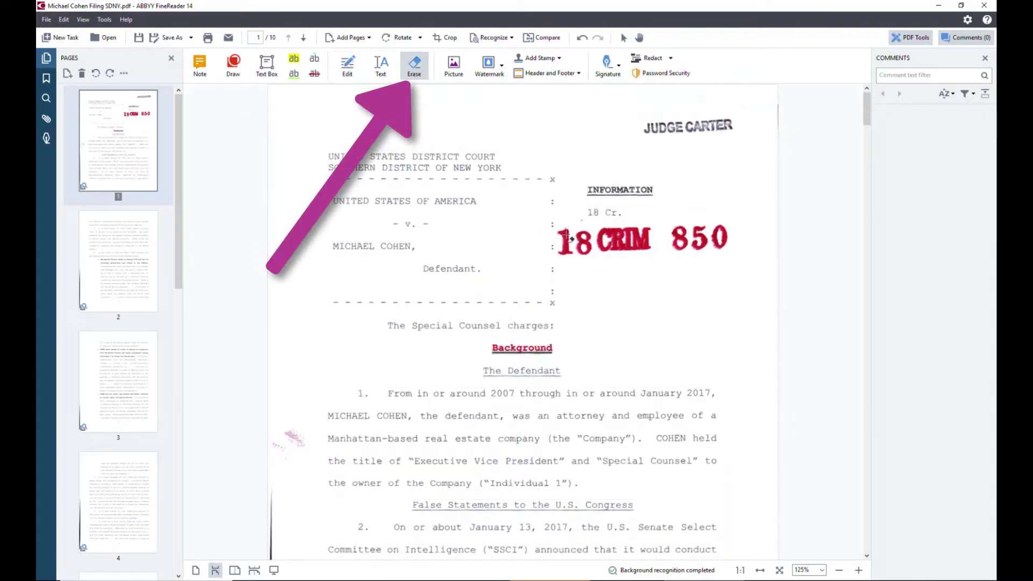
mouse_move(564, 235)
left_mouse_down()
mouse_move(656, 260)
mouse_move(727, 258)
left_mouse_up()
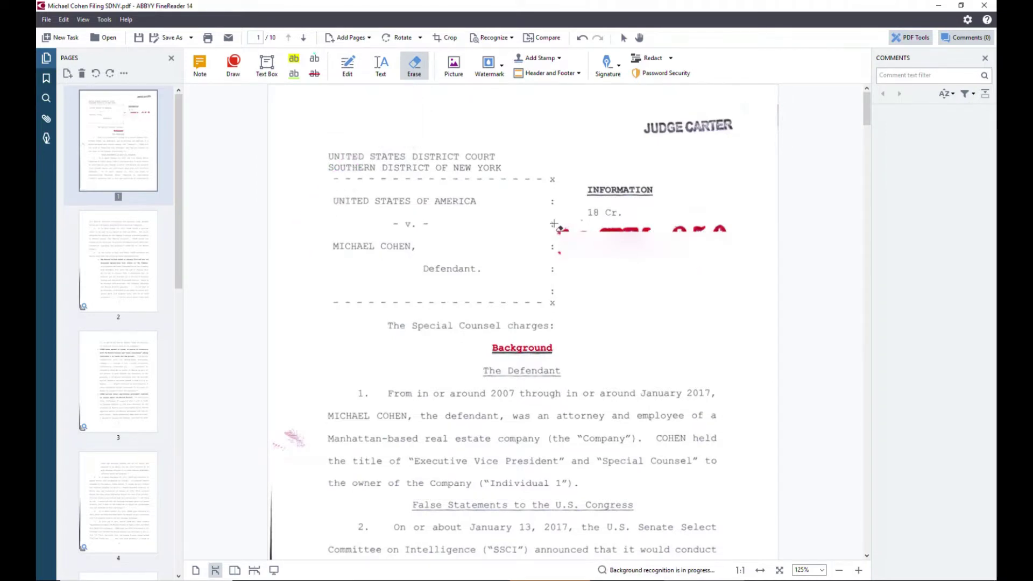
left_click_drag(554, 224, 734, 242)
left_click(200, 65)
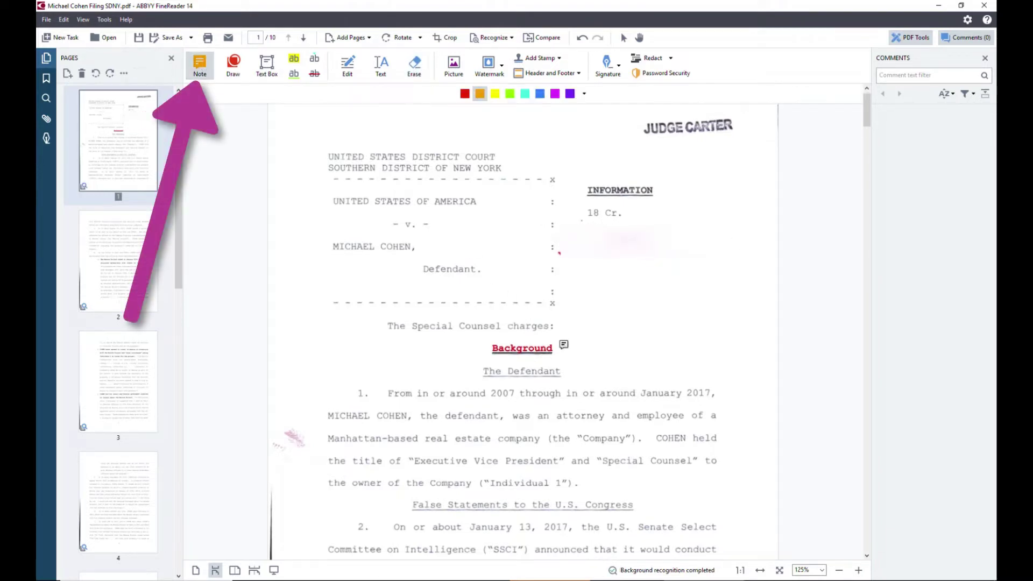
left_click(562, 344)
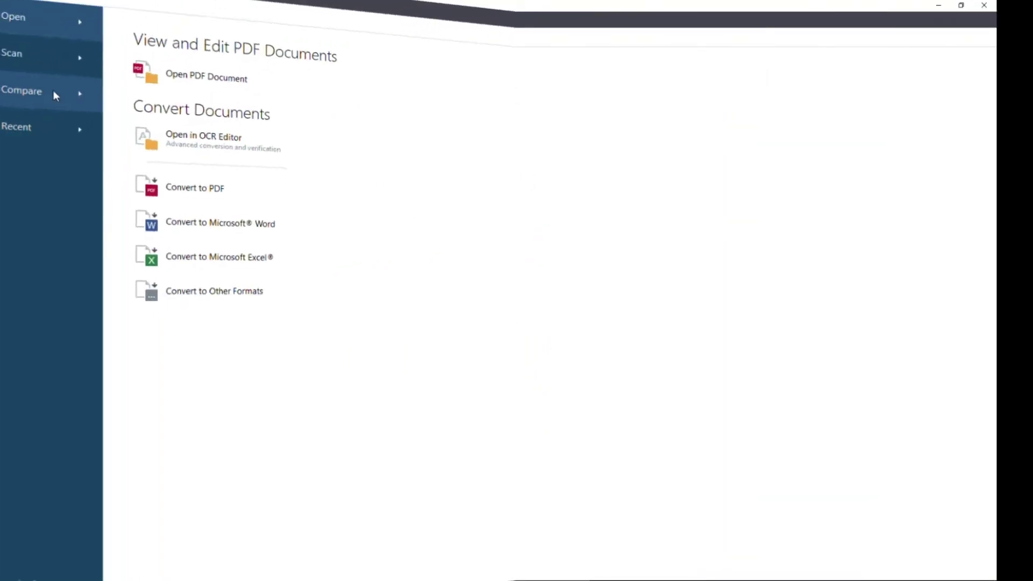
- Compare BURNEY-Mobile Ethics.docx (left) against BURNEY-Mobile Ethics.pdf (right) in ABBYY Compare Documents
left_click(61, 123)
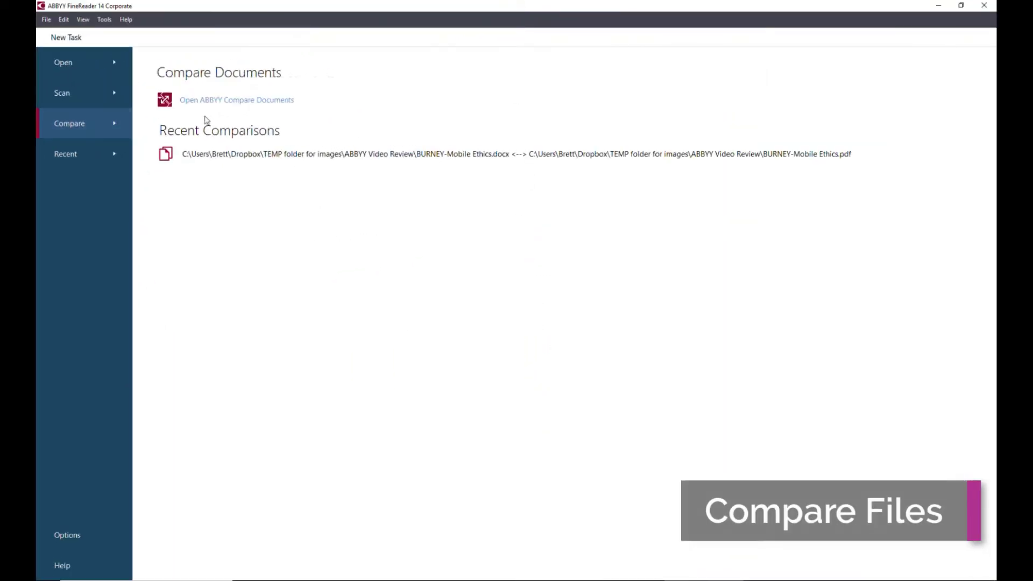
left_click(226, 102)
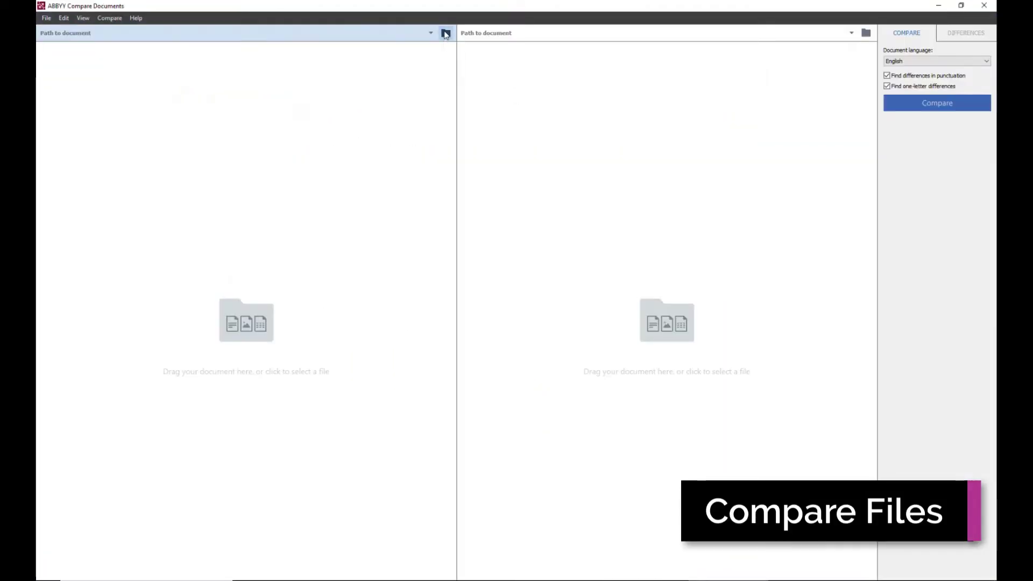
left_click(445, 32)
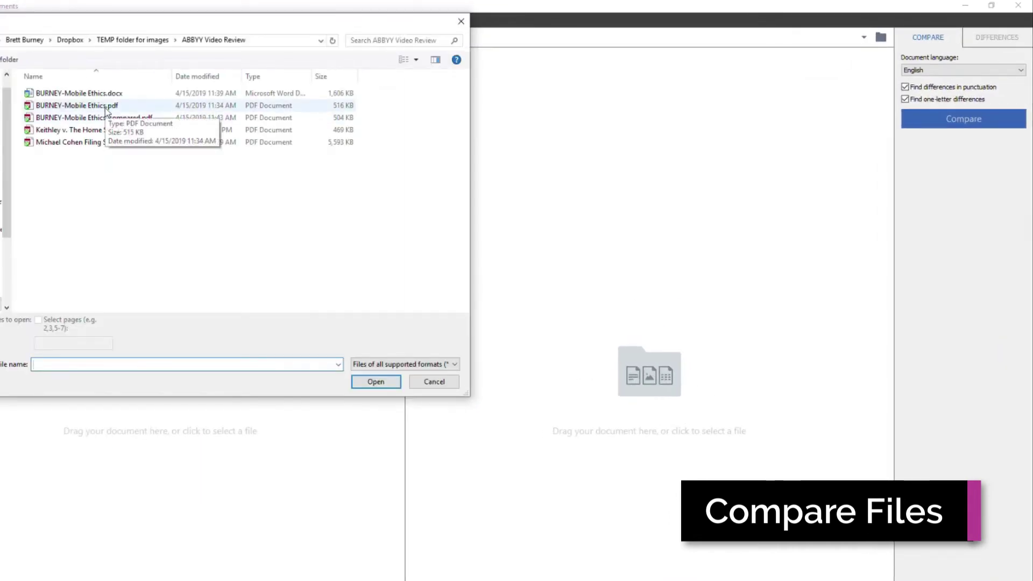
double_click(79, 93)
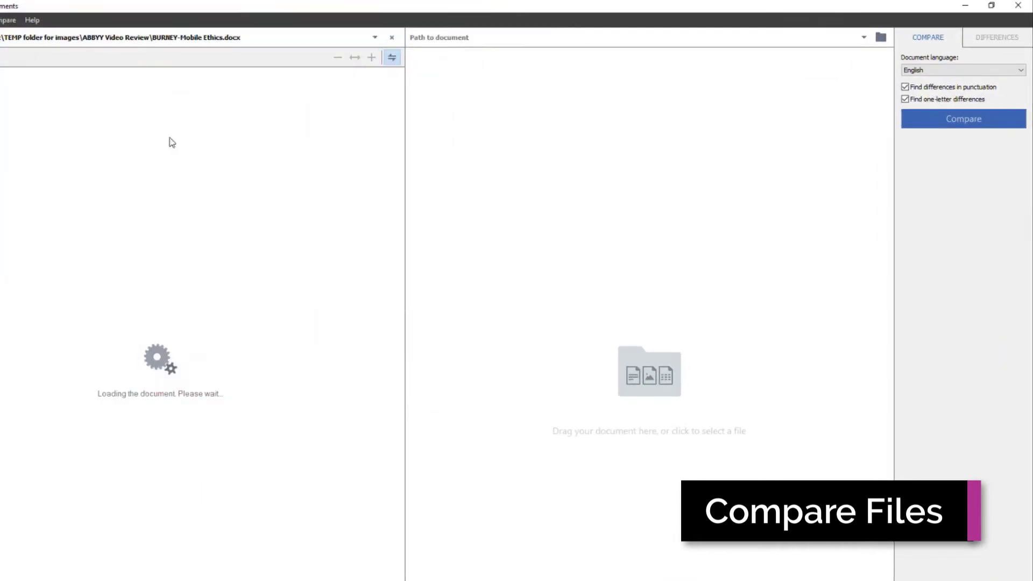
left_click(882, 38)
double_click(127, 106)
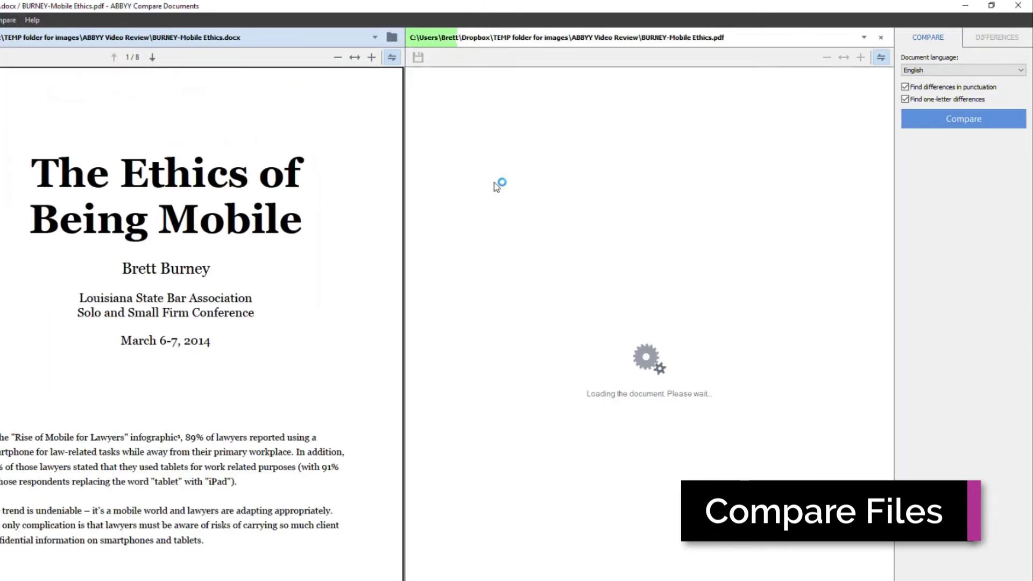
scroll(733, 264, "down", 1)
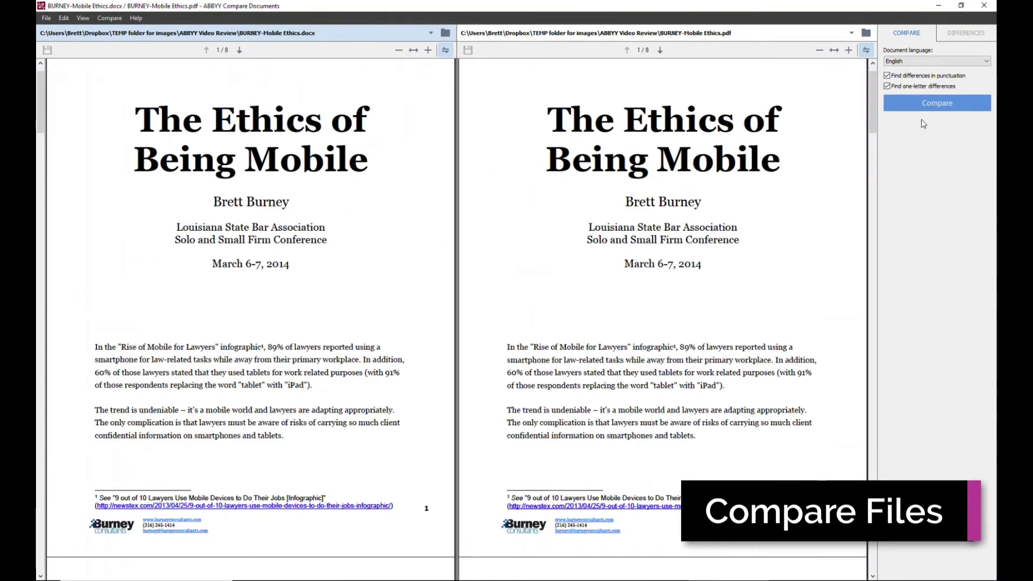
left_click(930, 107)
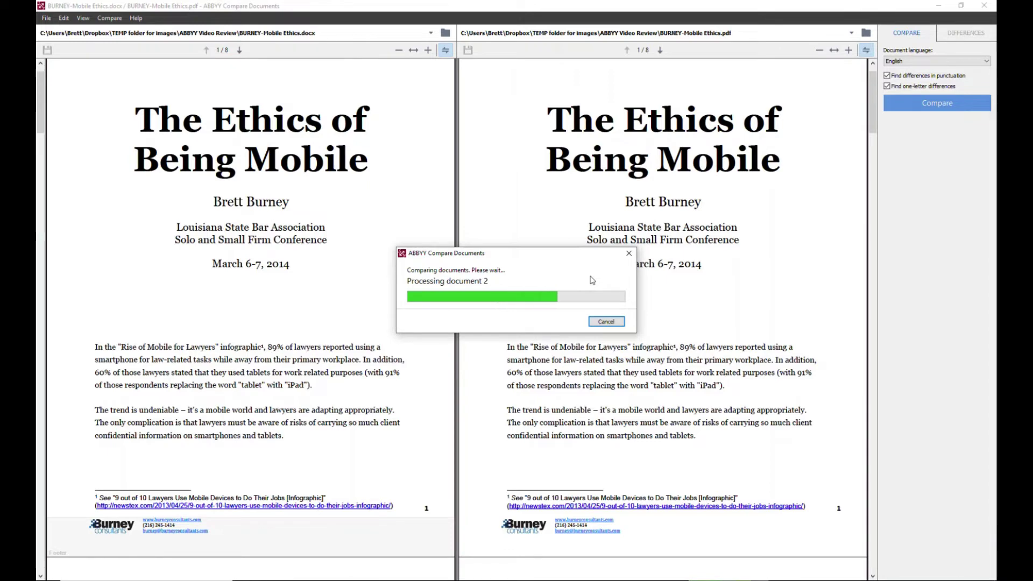
- Scroll the synchronized panes and jump to the footer difference
scroll(397, 317, "down", 10)
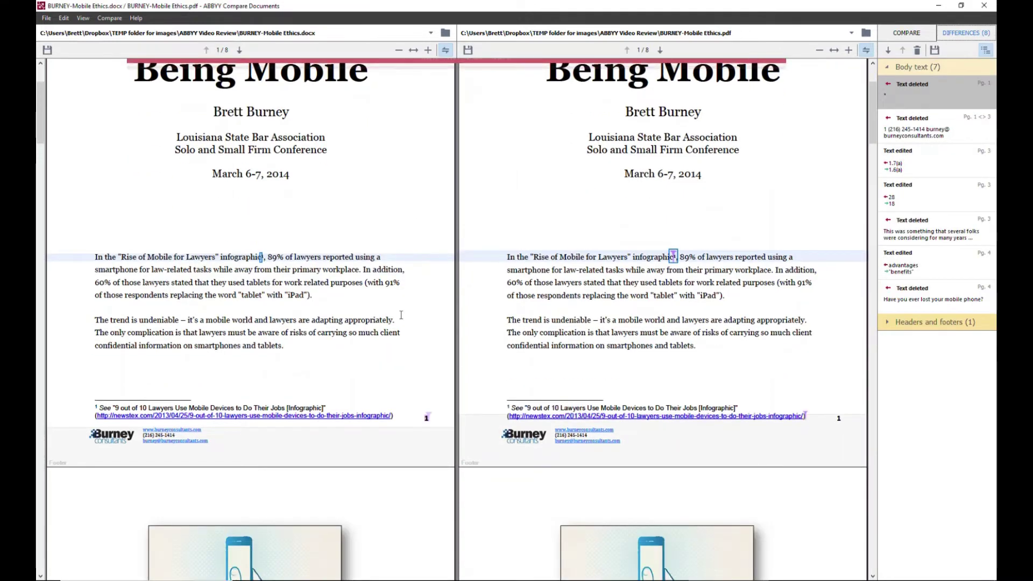
scroll(404, 319, "down", 10)
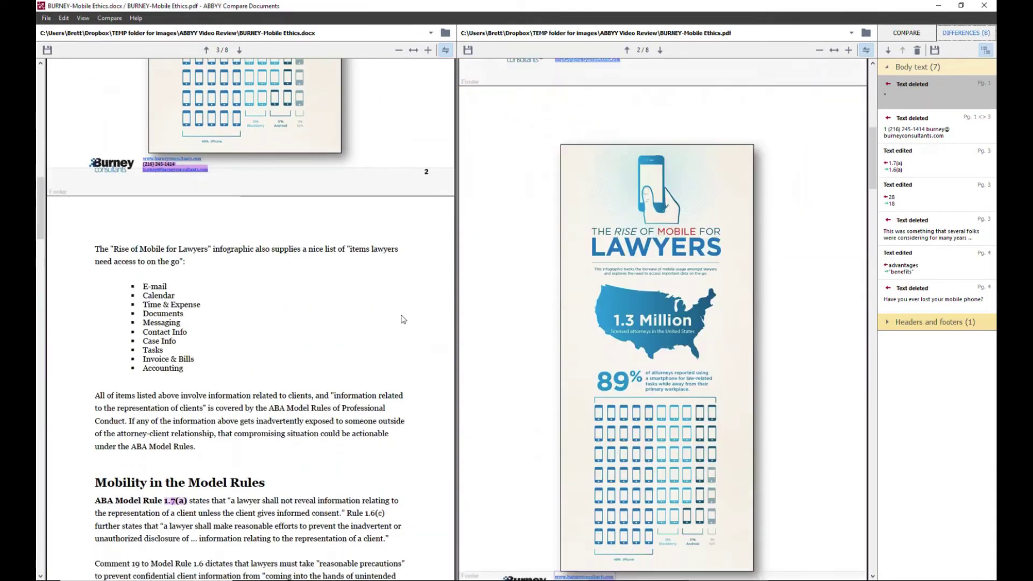
scroll(404, 319, "down", 5)
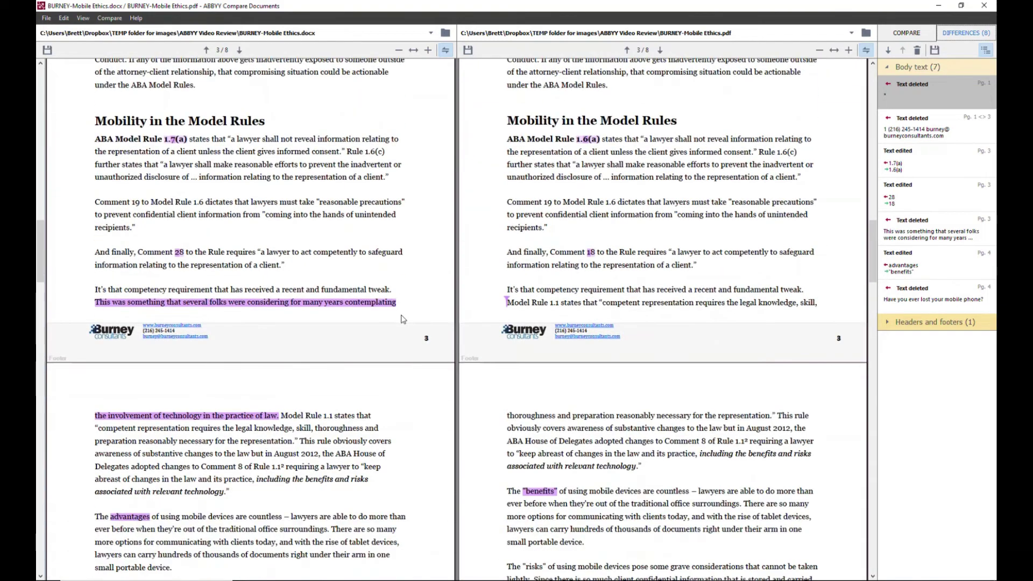
scroll(400, 319, "up", 1)
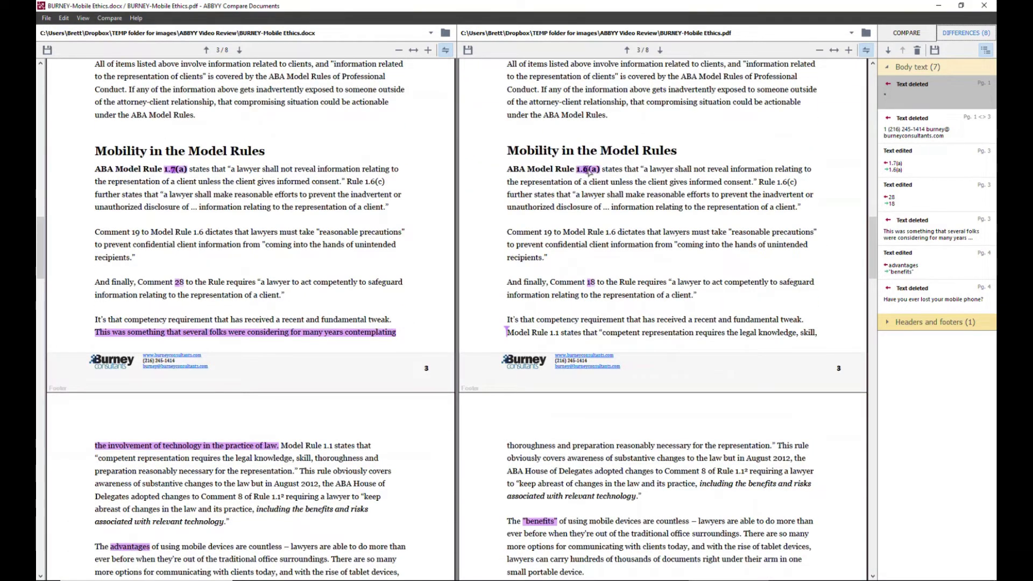
left_click(905, 130)
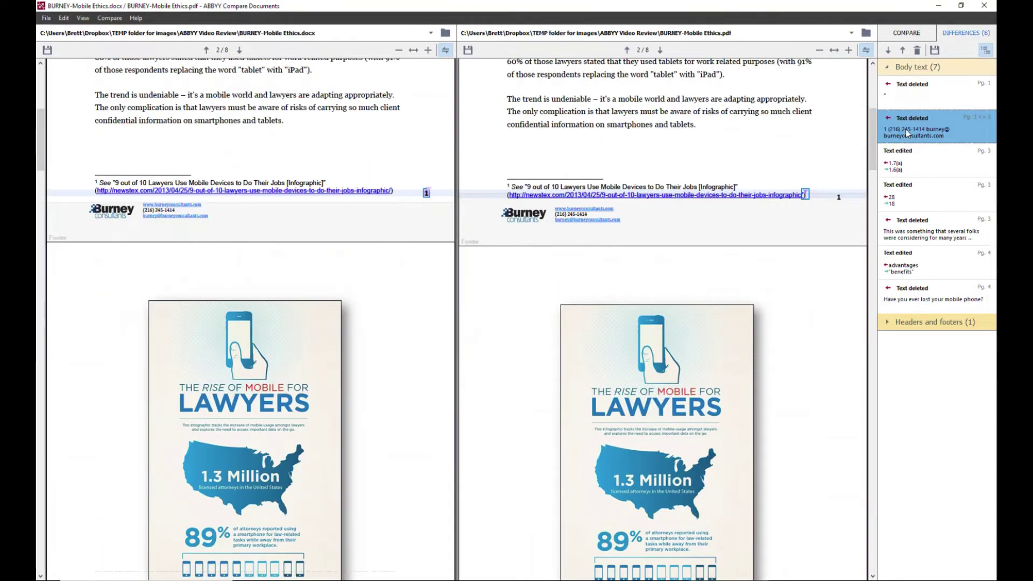
- Step through the 1.7(a) vs 1.6(a), 28 vs 18, and advantages vs benefits changes
left_click(912, 156)
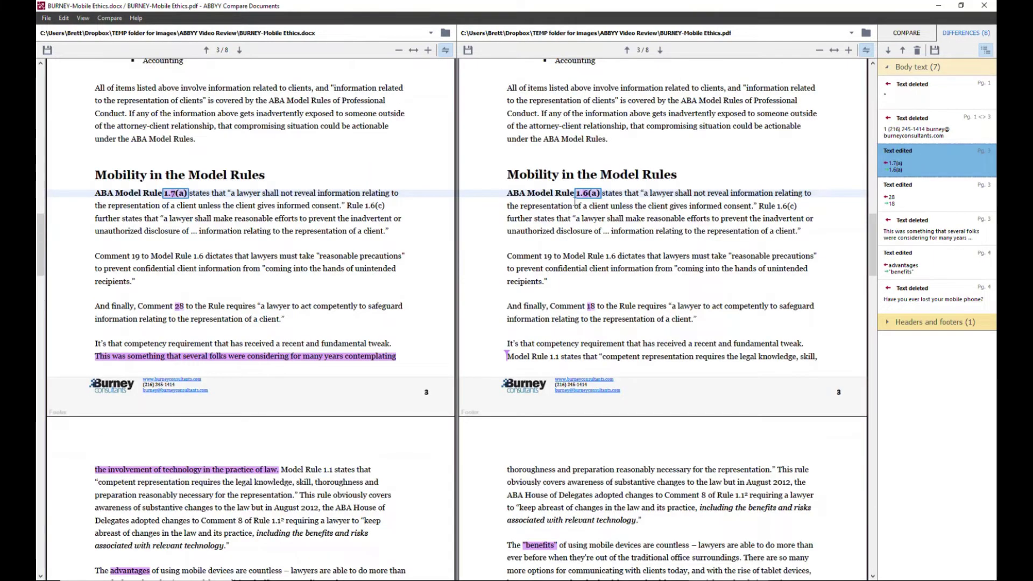
key("Down")
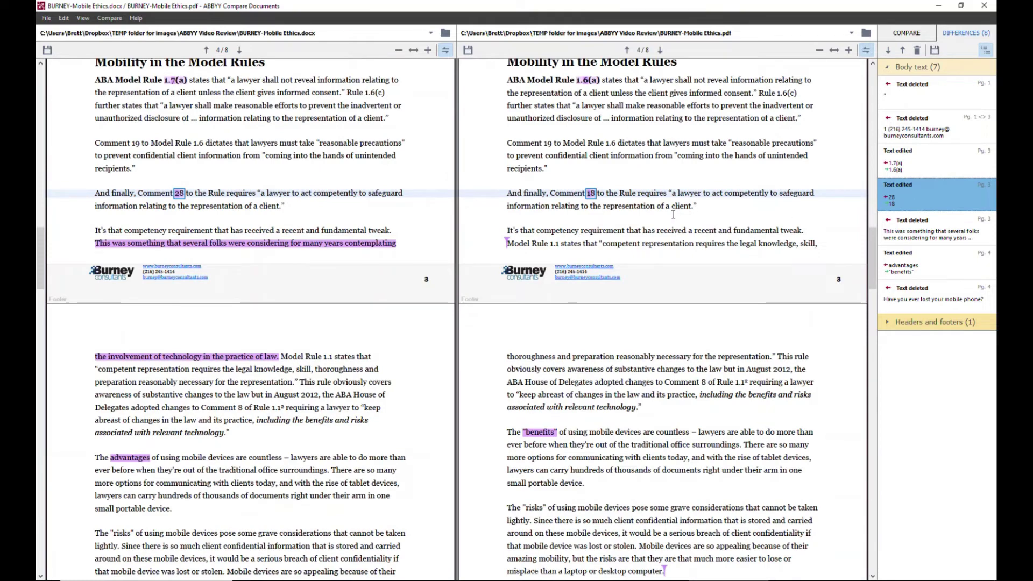
left_click(916, 249)
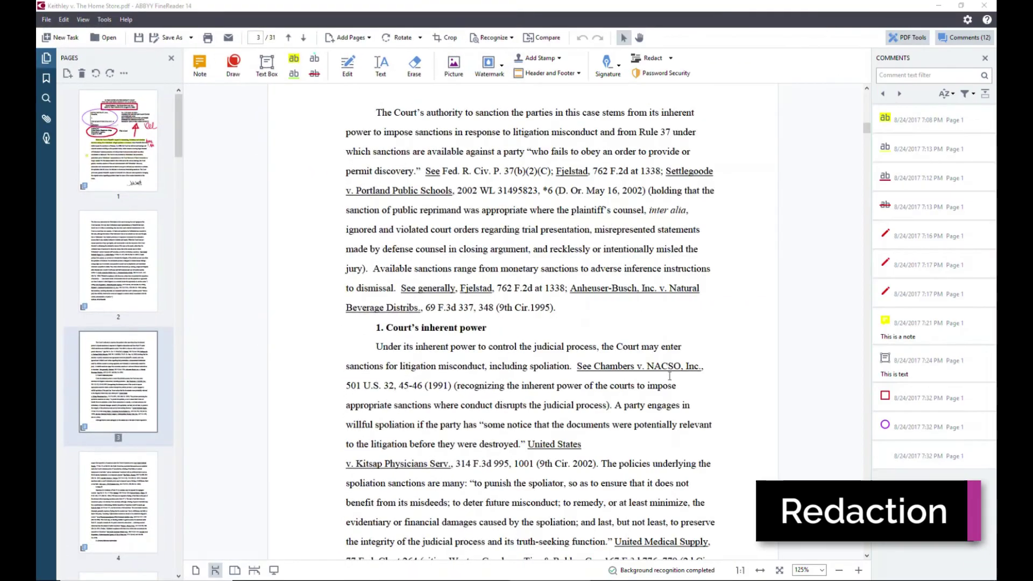
- Search the opinion for 'nacso' and jump to its single match on page 3
scroll(660, 345, "down", 2)
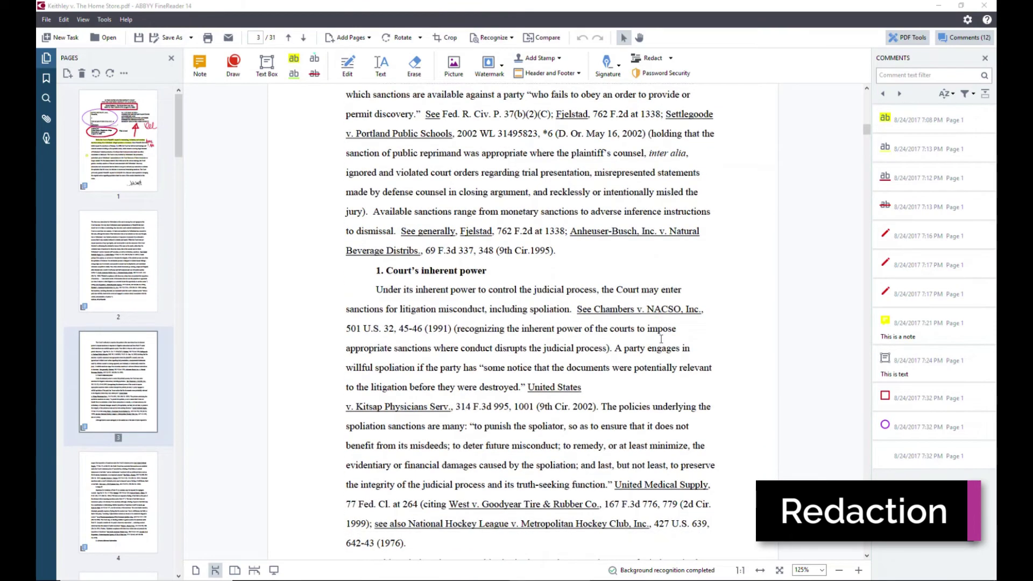
scroll(661, 338, "down", 2)
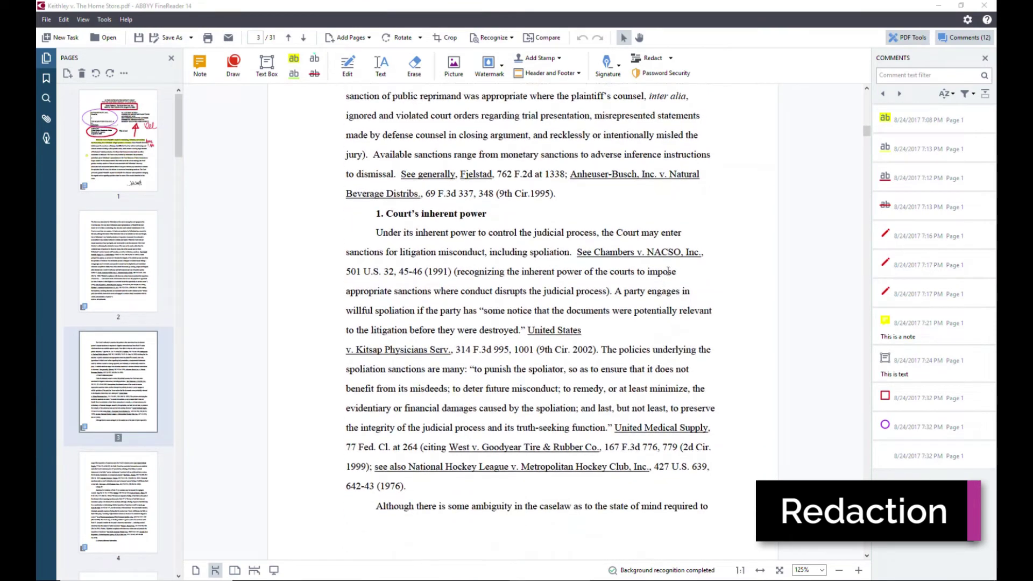
left_click(47, 99)
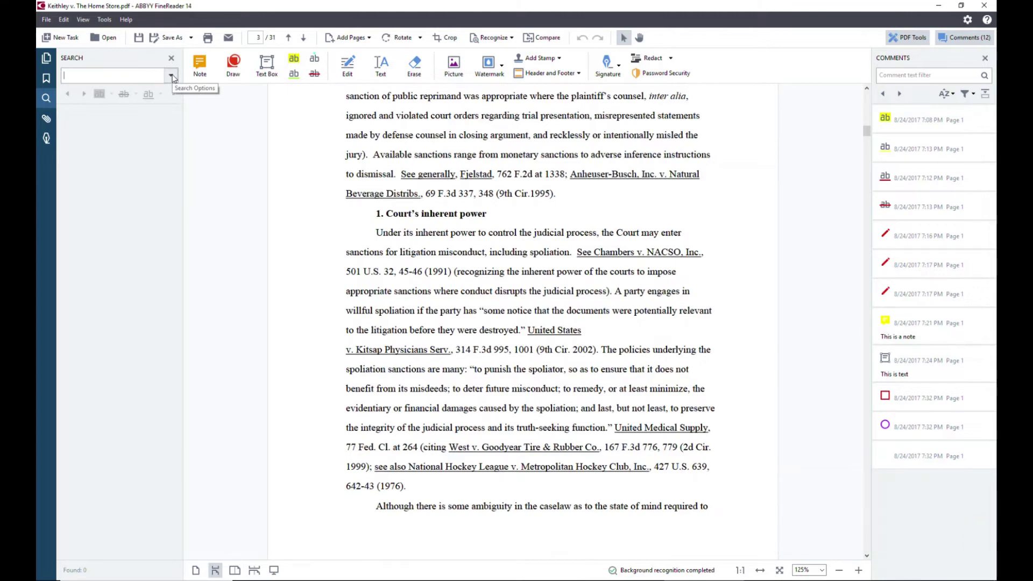
key("Return")
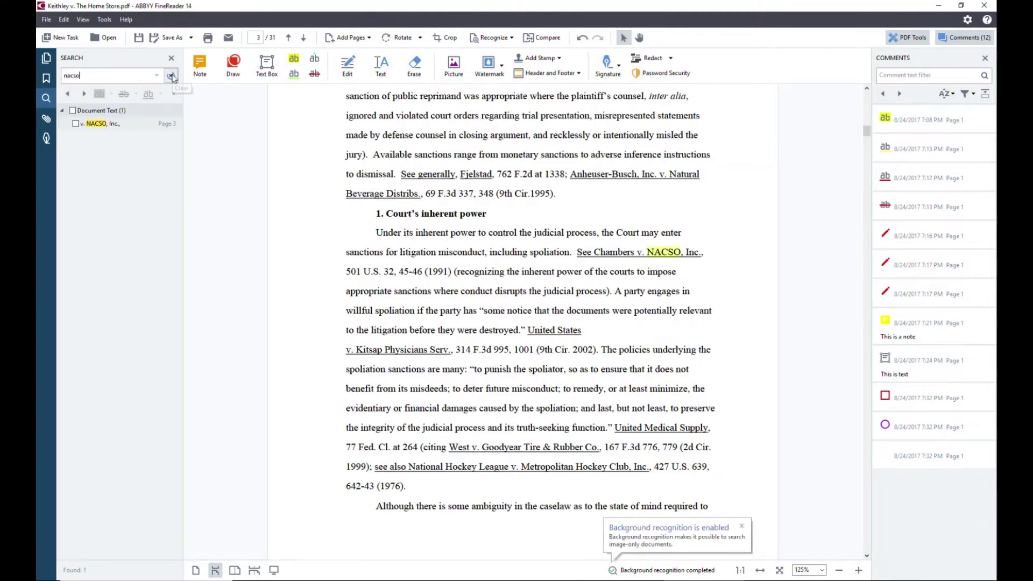
left_click(119, 127)
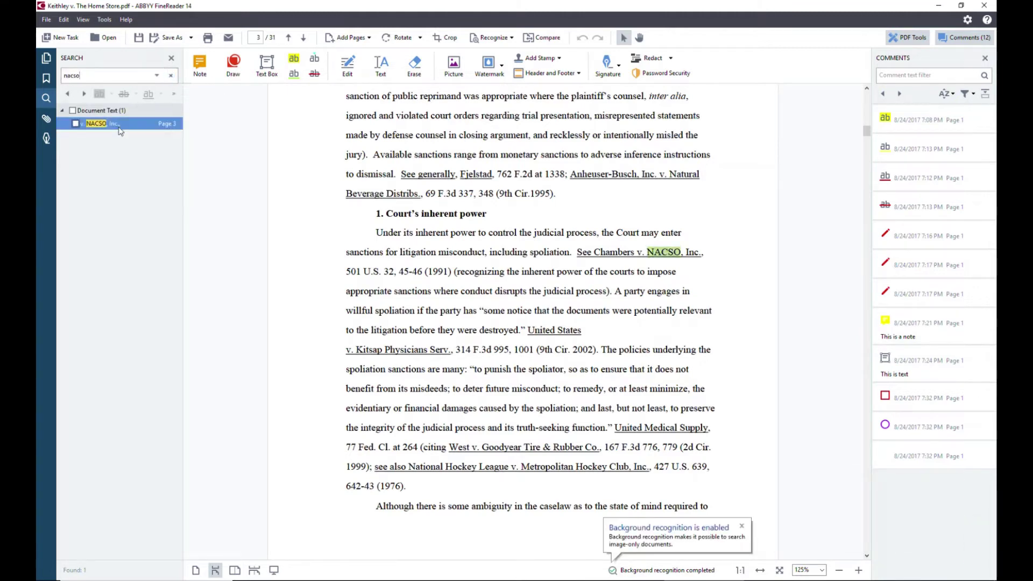
left_click(685, 260)
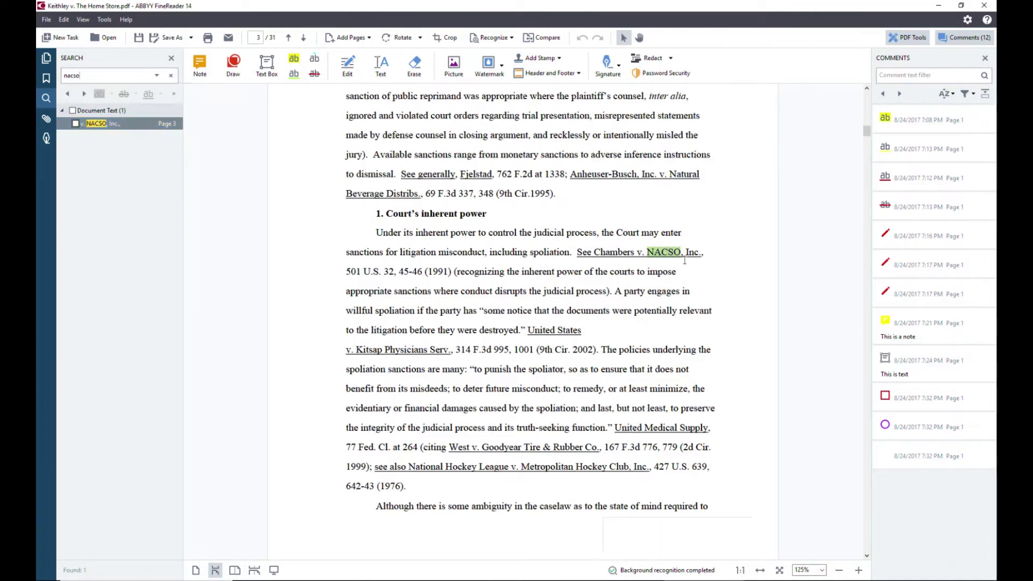
- Redact the Chambers v. NACSO citation and parenthetical, then rerun the search to confirm no matches
left_click(649, 58)
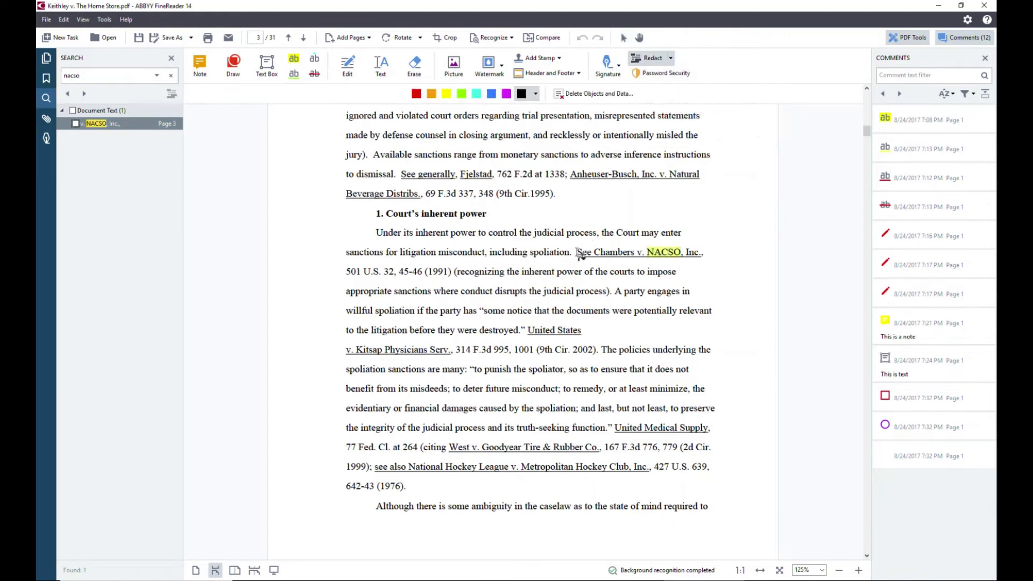
left_click_drag(577, 253, 614, 292)
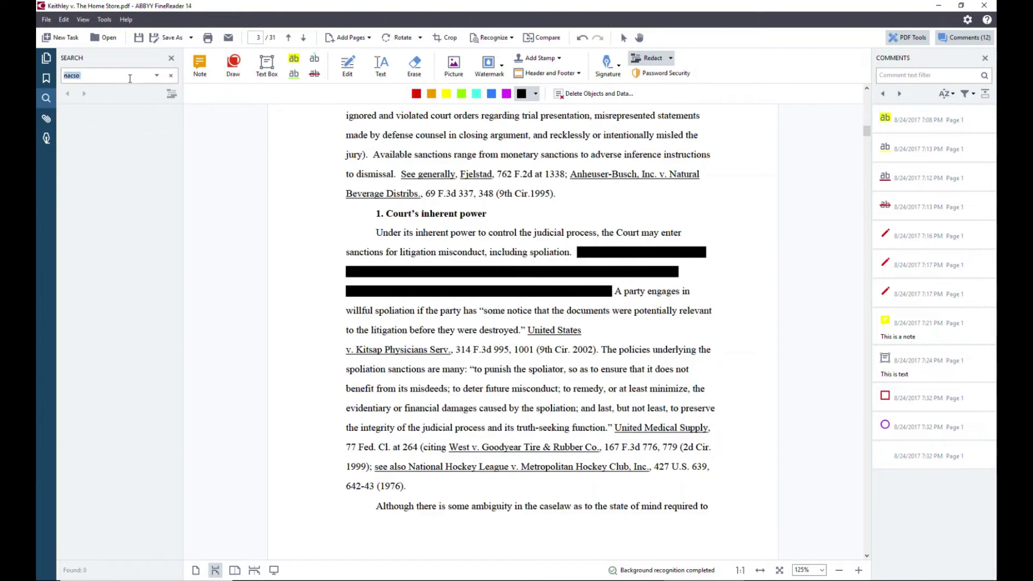
key("Return")
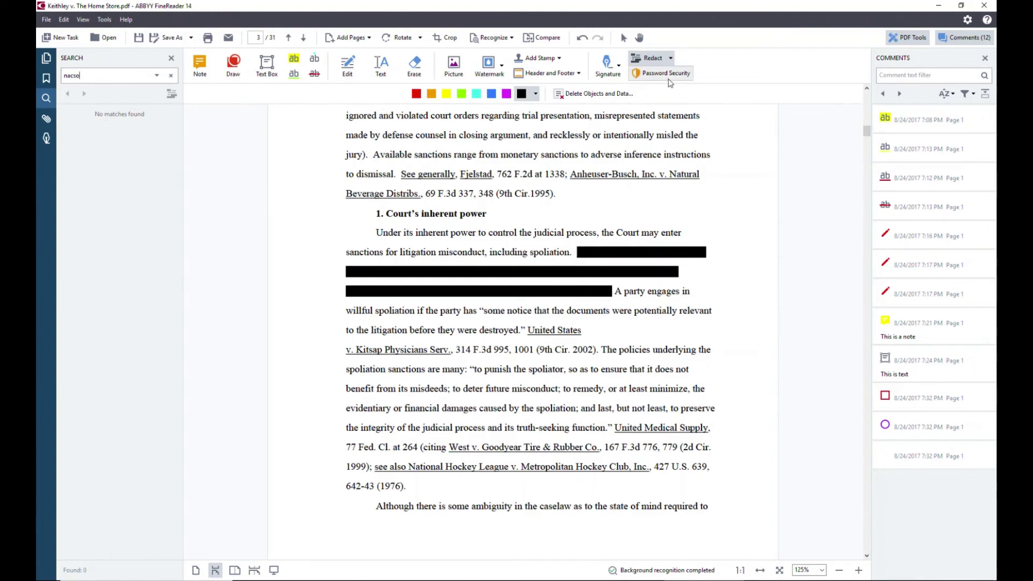
- Use Delete Objects and Data to remove hidden text, comments and markup, and links, media and scripts
left_click(670, 58)
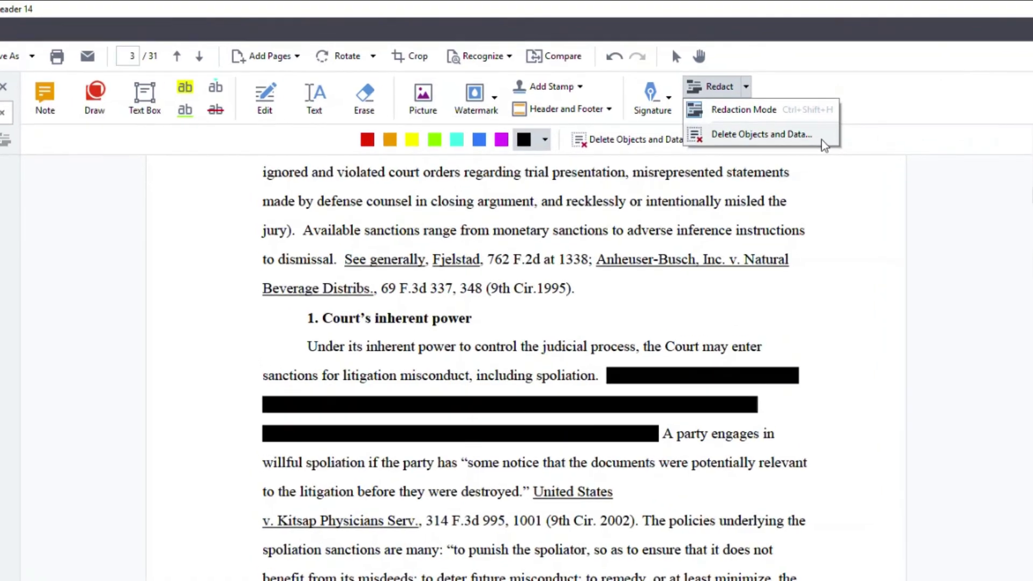
left_click(807, 134)
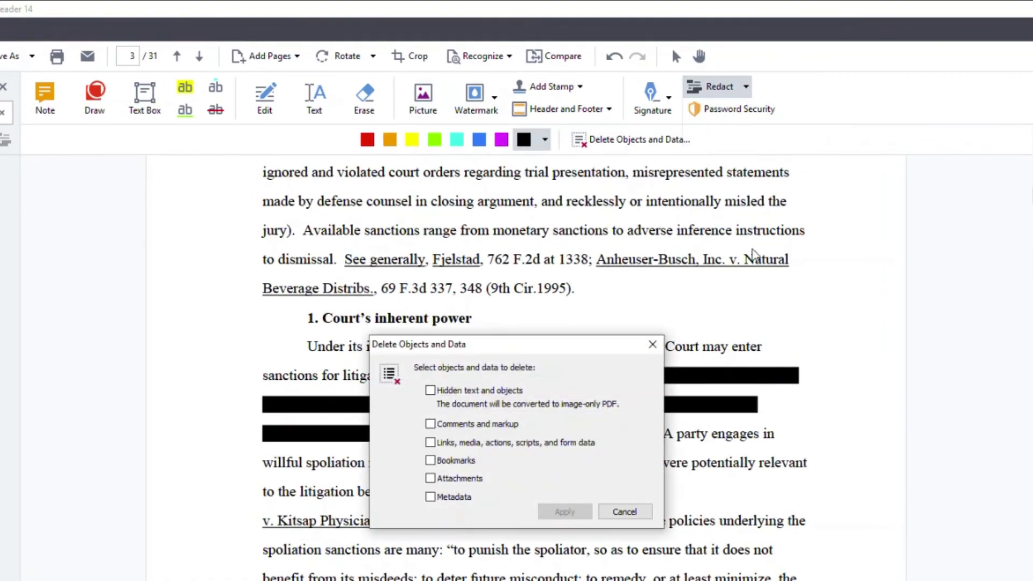
left_click(431, 424)
left_click(430, 442)
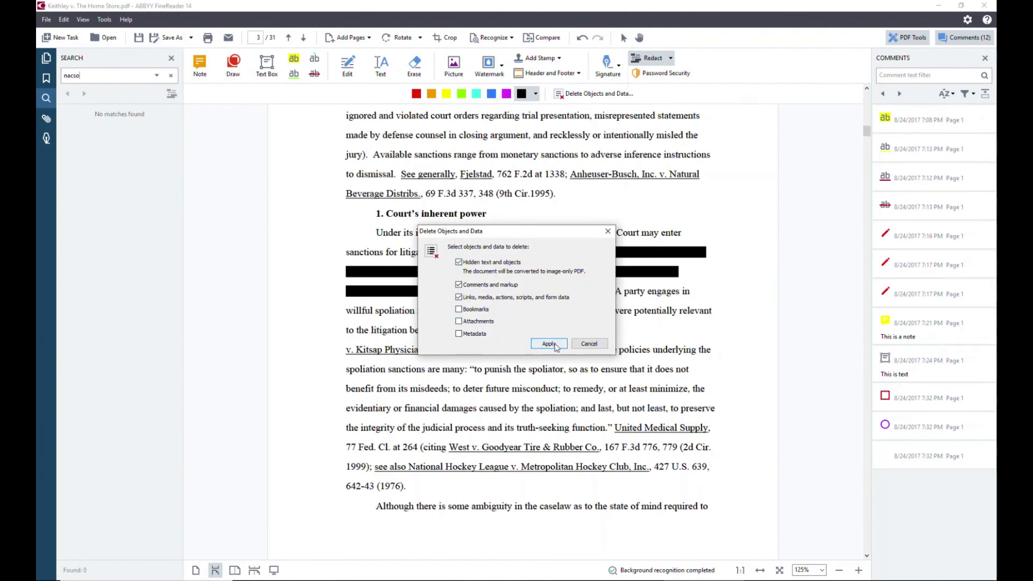
left_click(545, 344)
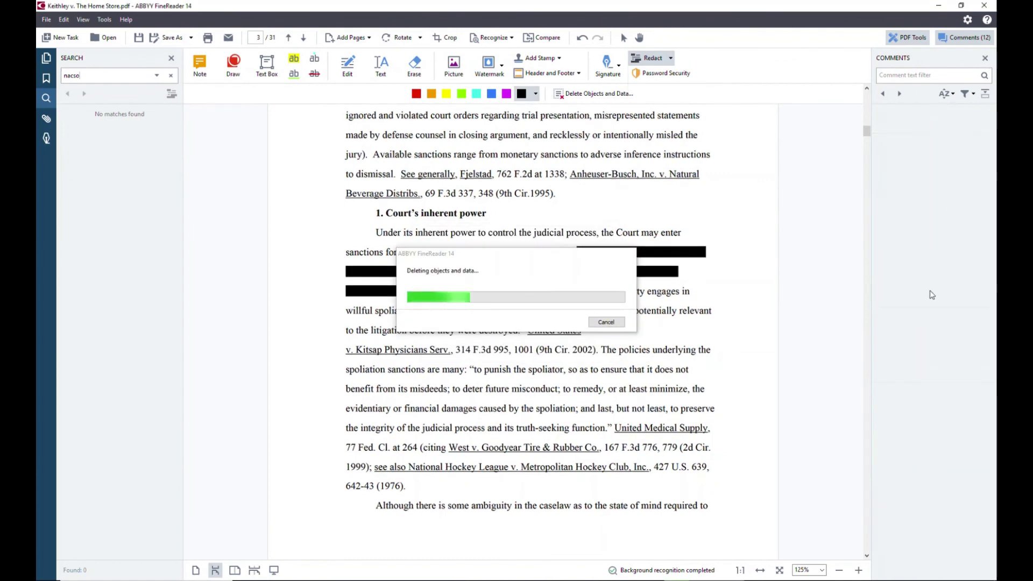